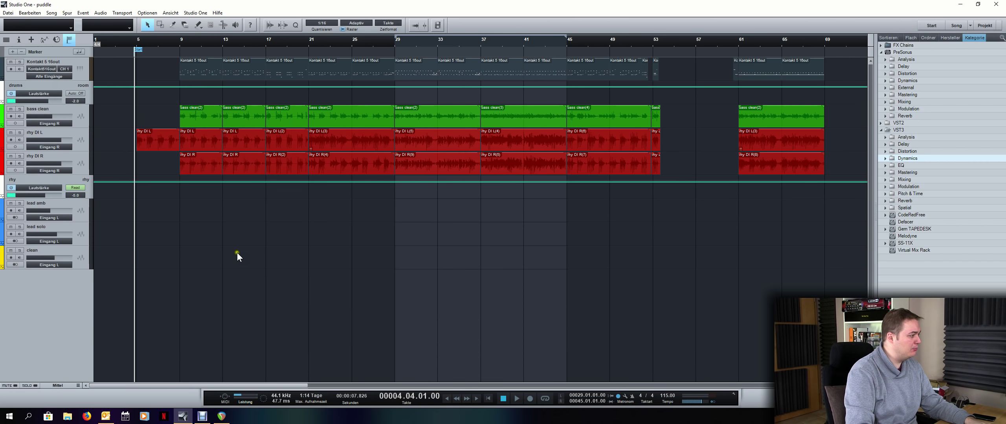
Show the mixer and open the C1 gate insert on the rhy 3 bus to examine its settings
{"action": "key", "text": "F3"}
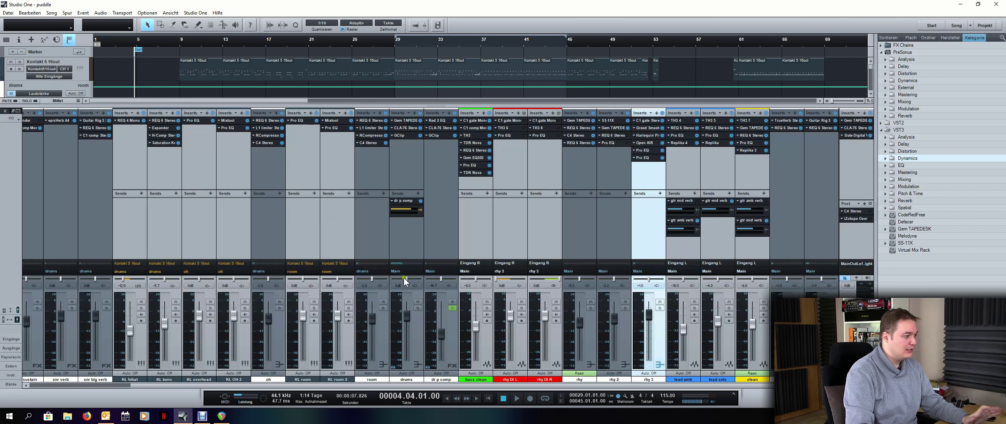
{"action": "left_click", "coordinate": [524, 348]}
{"action": "left_click", "coordinate": [540, 342]}
{"action": "left_click", "coordinate": [655, 346]}
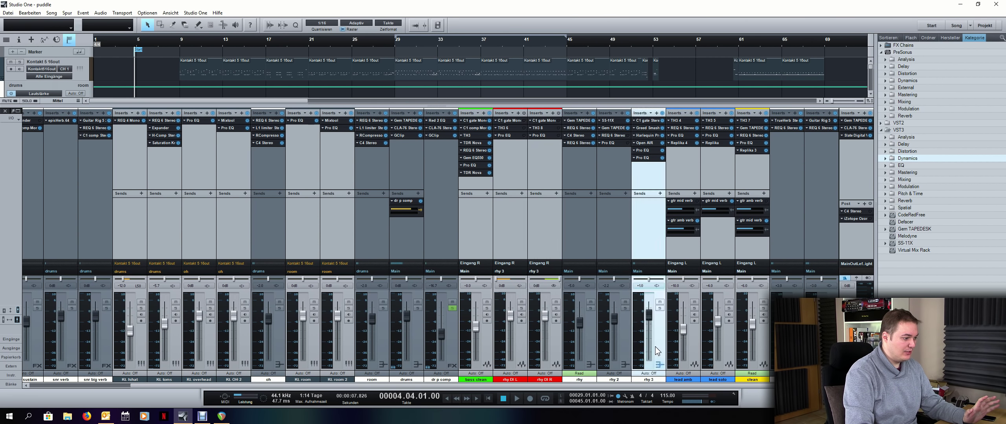
{"action": "left_click", "coordinate": [644, 121]}
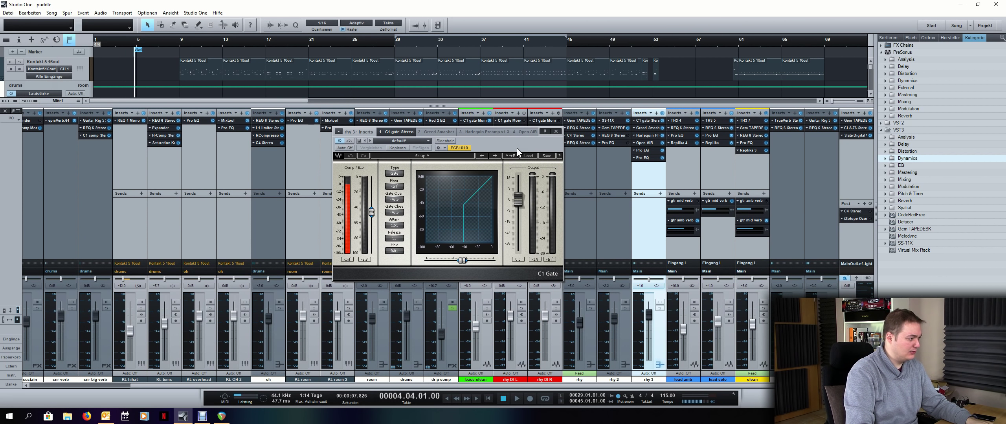
{"action": "left_click_drag", "start_coordinate": [503, 148], "coordinate": [488, 163]}
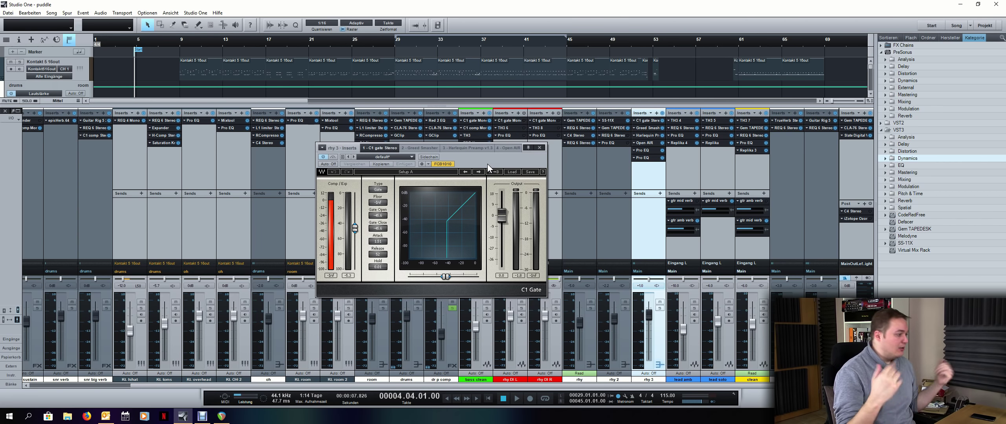
Examine the Greed Smasher insert on the rhy 3 bus, then close its window
{"action": "left_click", "coordinate": [420, 148]}
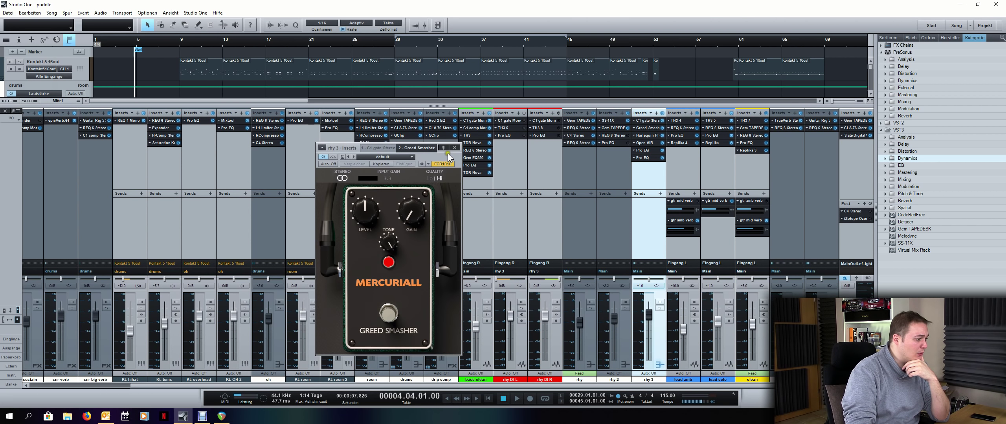
{"action": "left_click_drag", "start_coordinate": [463, 159], "coordinate": [466, 152]}
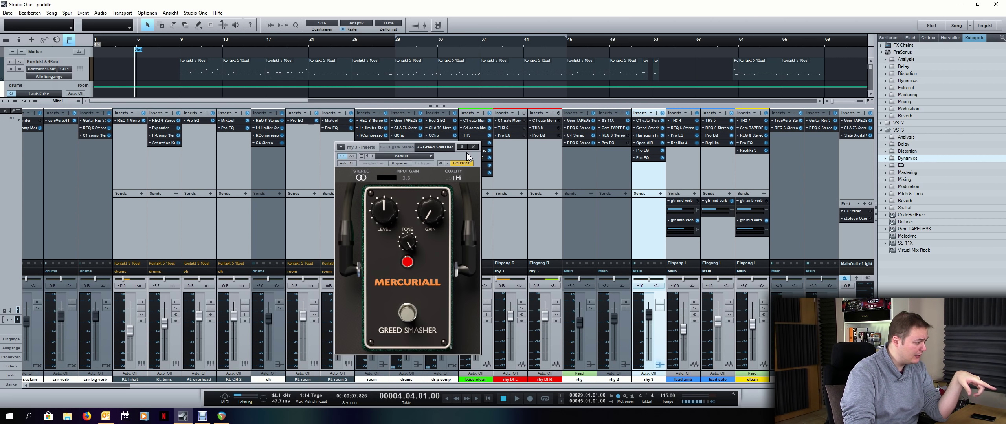
{"action": "left_click_drag", "start_coordinate": [457, 154], "coordinate": [460, 152]}
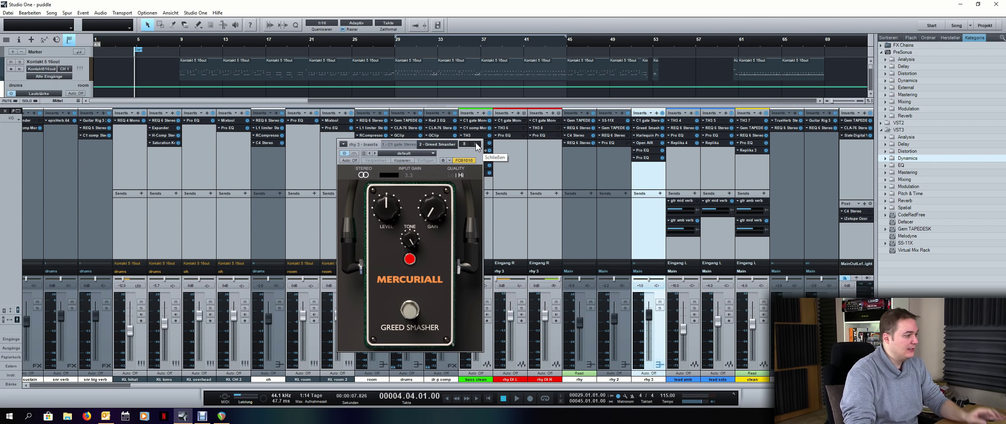
{"action": "left_click", "coordinate": [476, 146]}
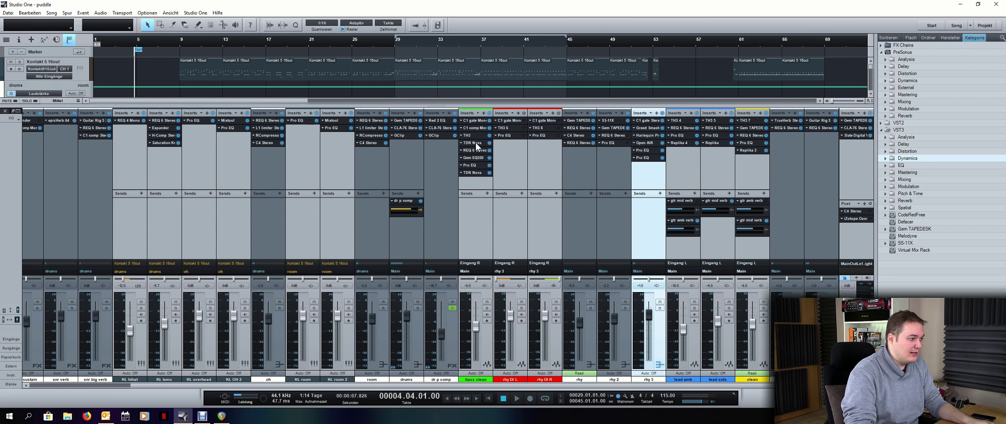
Open the Harlequin Preamp insert on the rhy 3 bus to examine its controls
{"action": "left_click", "coordinate": [650, 135]}
{"action": "left_click_drag", "start_coordinate": [509, 160], "coordinate": [500, 162]}
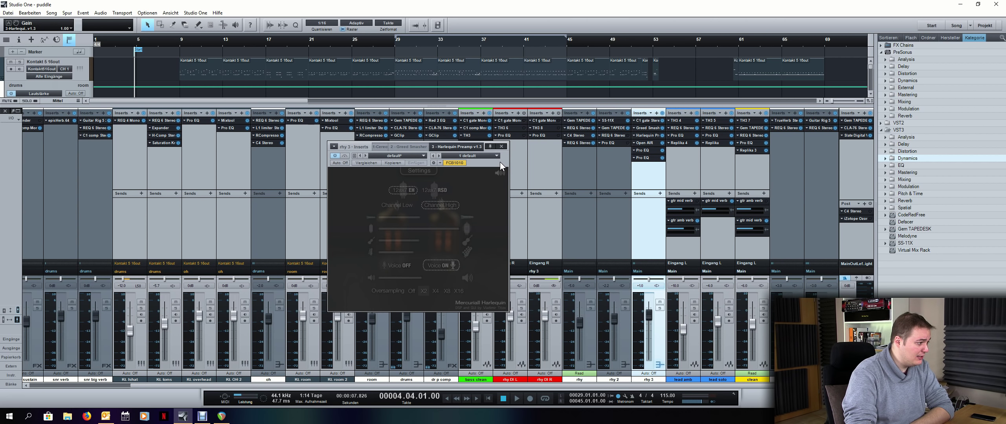
{"action": "left_click", "coordinate": [490, 162]}
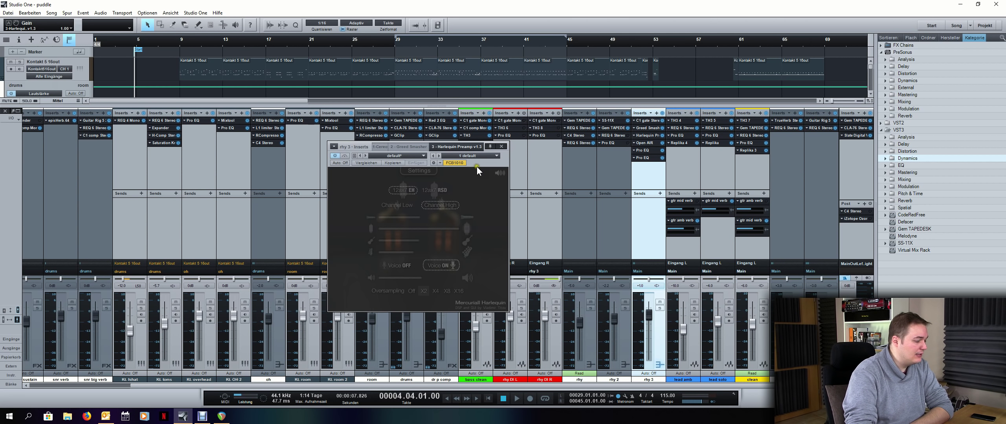
Look through the VST2 effects for the JCM800 Hot Preamp and JCM800 Preamp, then collapse the category
{"action": "double_click", "coordinate": [901, 124]}
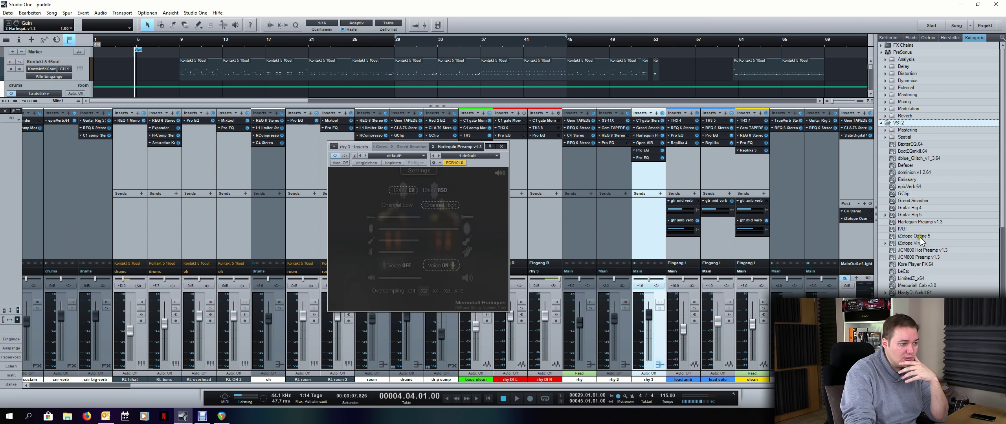
{"action": "left_click", "coordinate": [910, 250]}
{"action": "left_click", "coordinate": [912, 258]}
{"action": "left_click", "coordinate": [920, 252]}
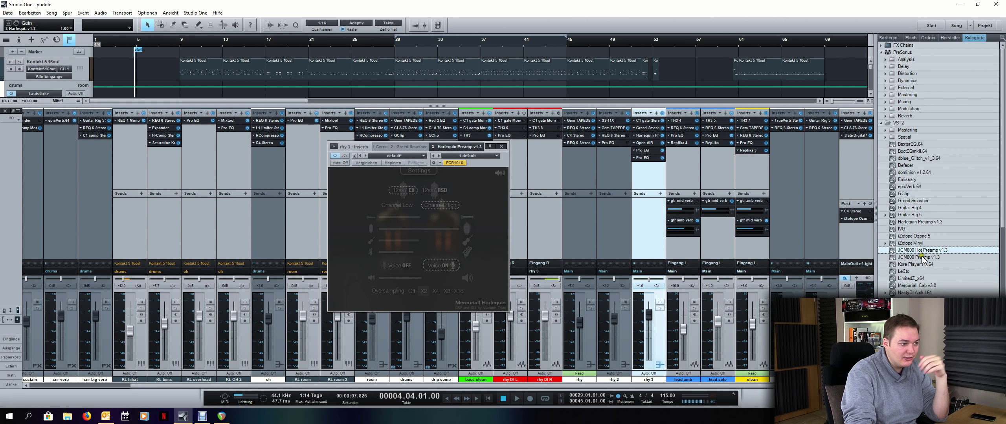
{"action": "left_click", "coordinate": [899, 123]}
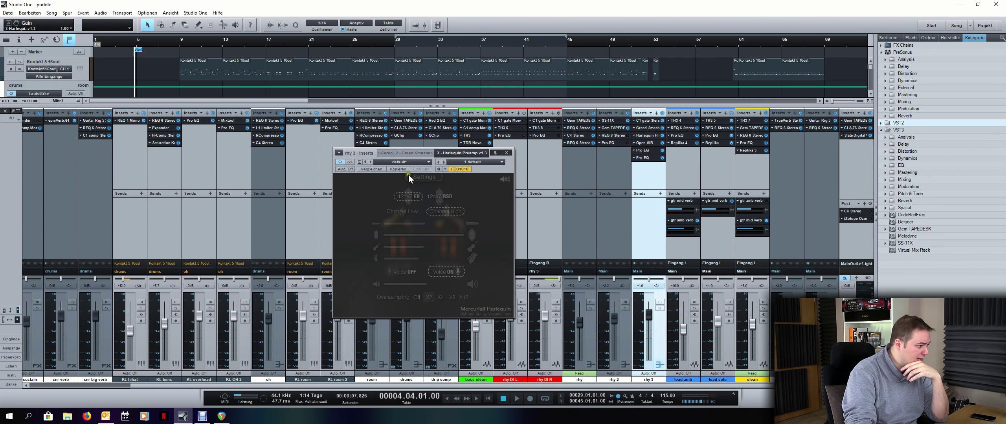
Go through the Harlequin Preamp's settings, tube and channel options, leaving Channel High selected
{"action": "left_click", "coordinate": [424, 177]}
{"action": "left_click", "coordinate": [425, 177]}
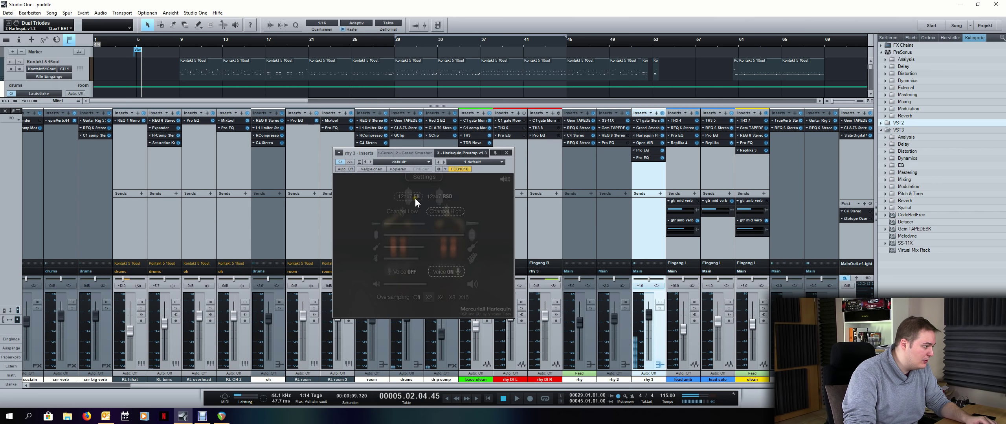
{"action": "left_click", "coordinate": [445, 212]}
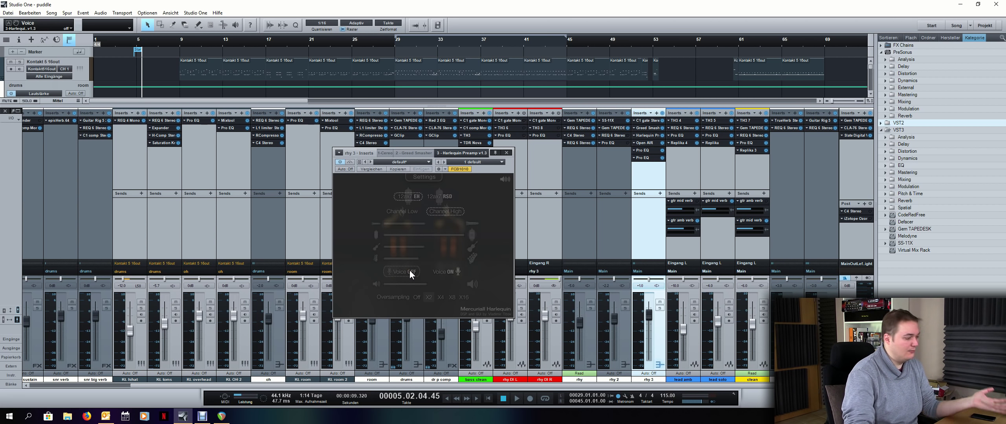
Solo the rhy 3 bus and play from bar 29 to compare the Harlequin Preamp with Voice off and on
{"action": "key", "text": "s"}
{"action": "left_click", "coordinate": [394, 42]}
{"action": "key", "text": "space"}
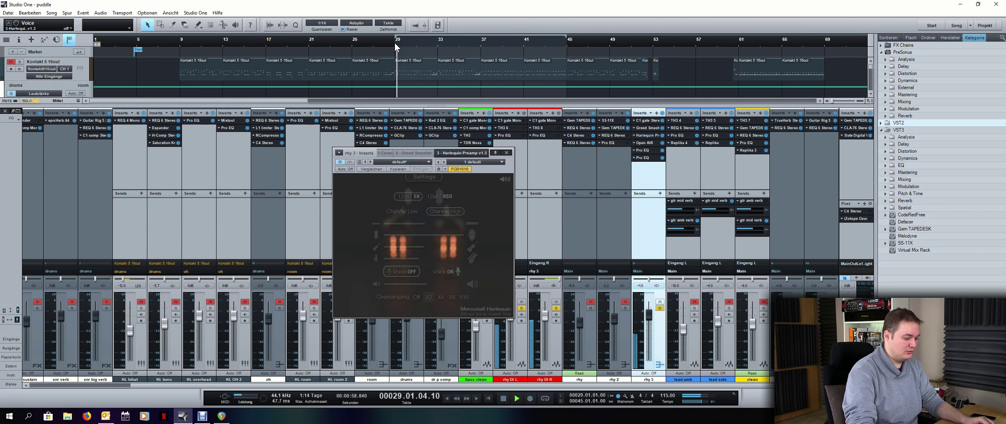
{"action": "key", "text": "space"}
{"action": "left_click", "coordinate": [447, 273]}
{"action": "key", "text": "space"}
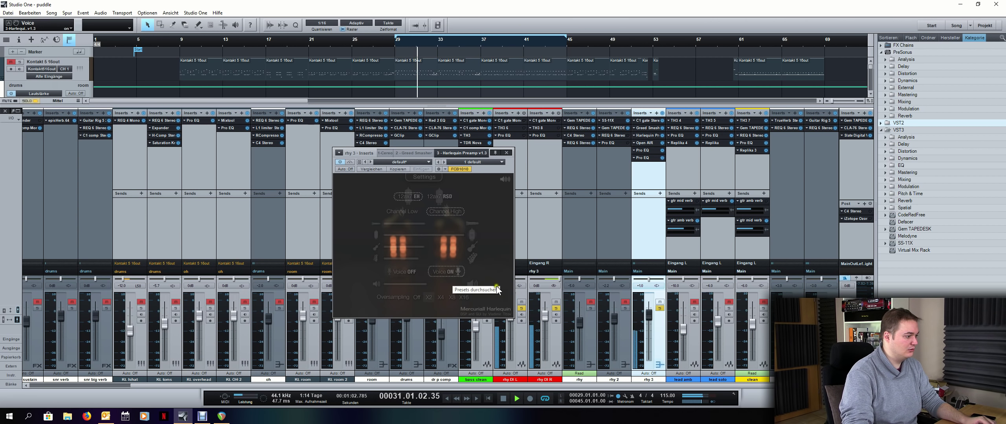
{"action": "key", "text": "space"}
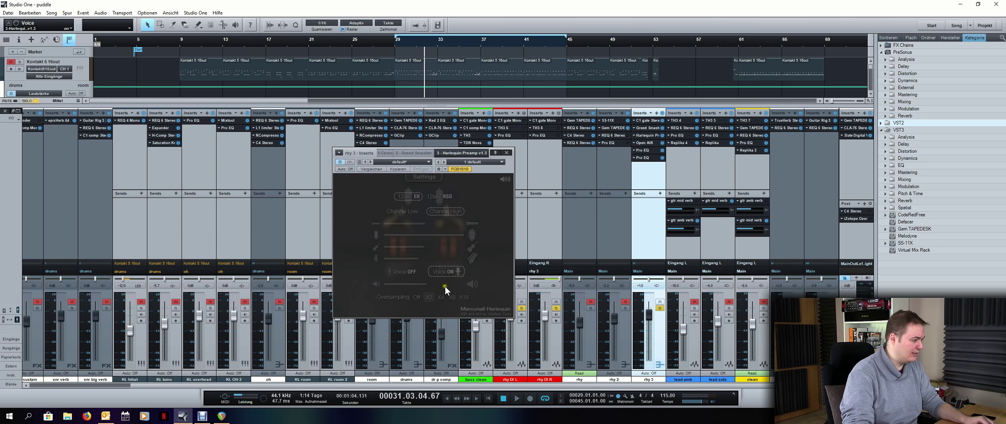
Open the Open AIR insert on rhy 3 in place of the preamp and look through its impulse files without loading one
{"action": "left_click", "coordinate": [506, 153]}
{"action": "left_click", "coordinate": [647, 142]}
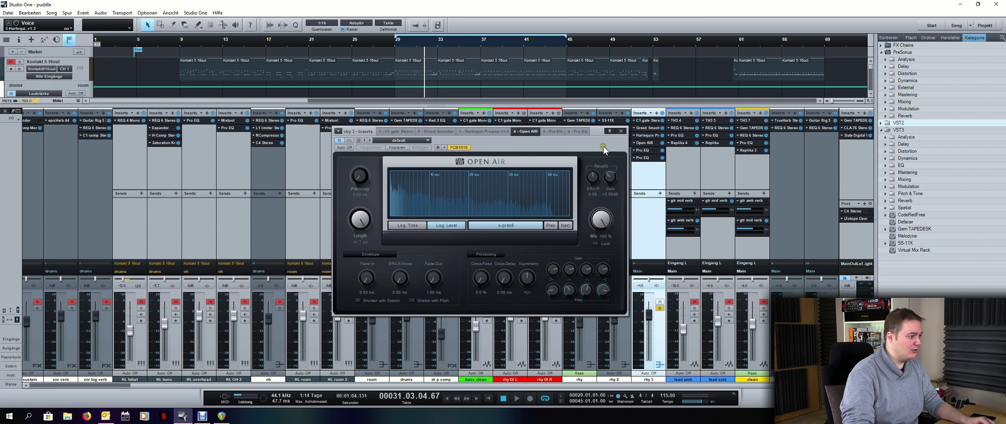
{"action": "left_click", "coordinate": [516, 226]}
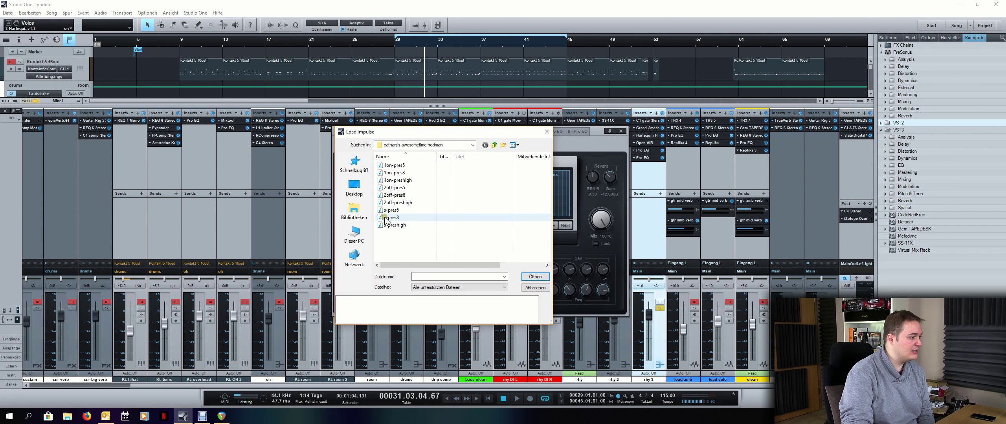
{"action": "left_click", "coordinate": [547, 131]}
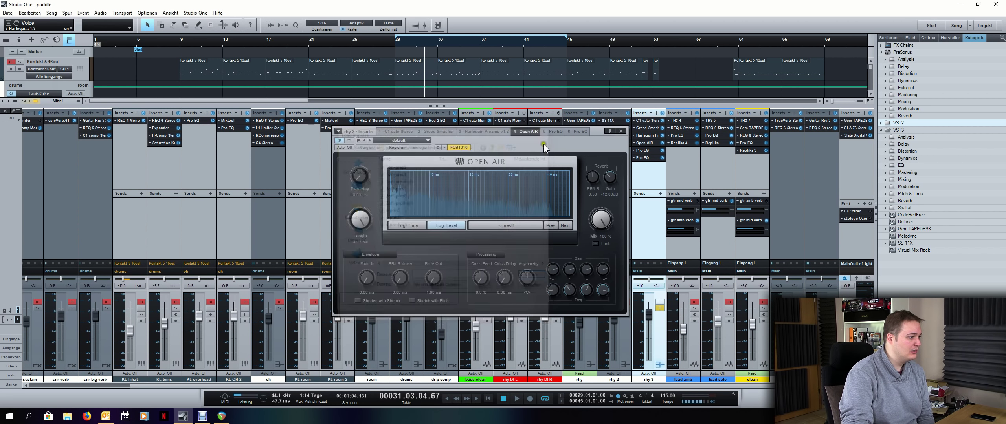
{"action": "left_click_drag", "start_coordinate": [543, 146], "coordinate": [503, 145]}
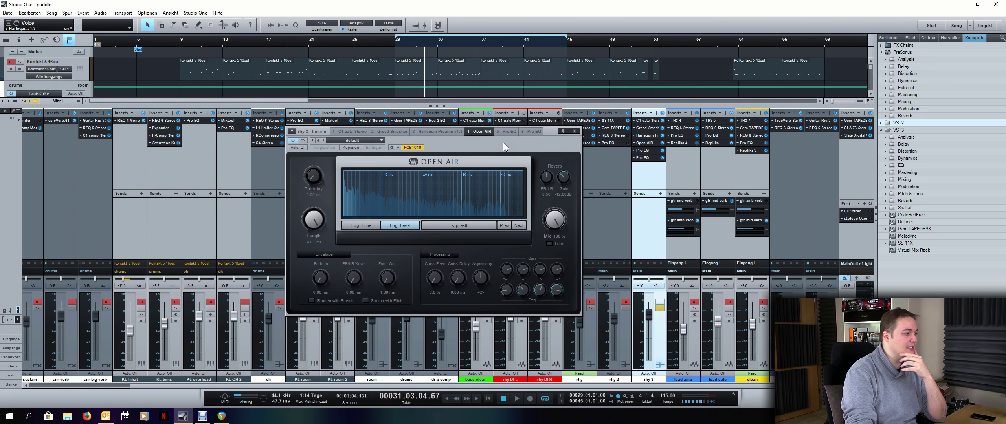
Examine both Pro EQ curves on the rhy 3 bus and start playback to watch the second one's spectrum
{"action": "left_click", "coordinate": [504, 132]}
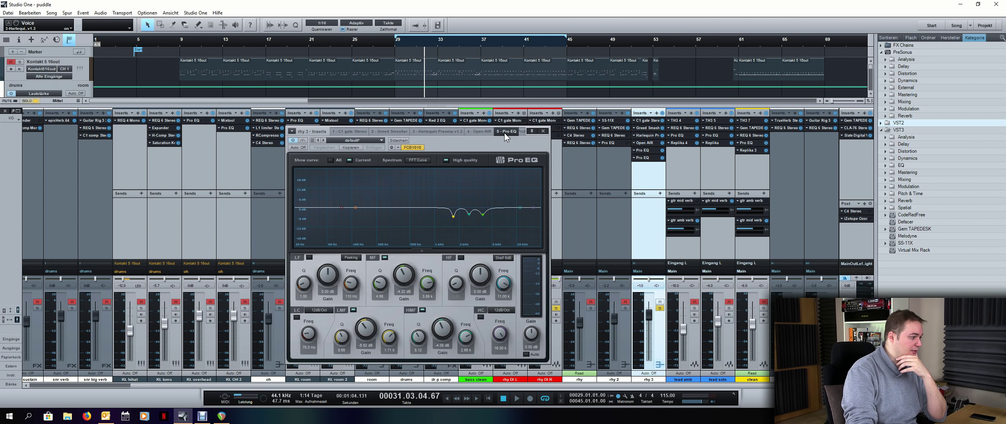
{"action": "left_click", "coordinate": [644, 158]}
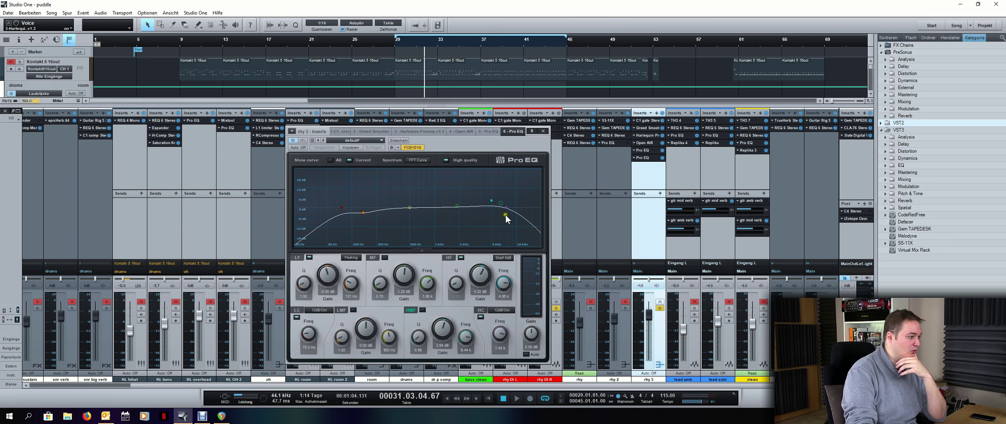
{"action": "key", "text": "space"}
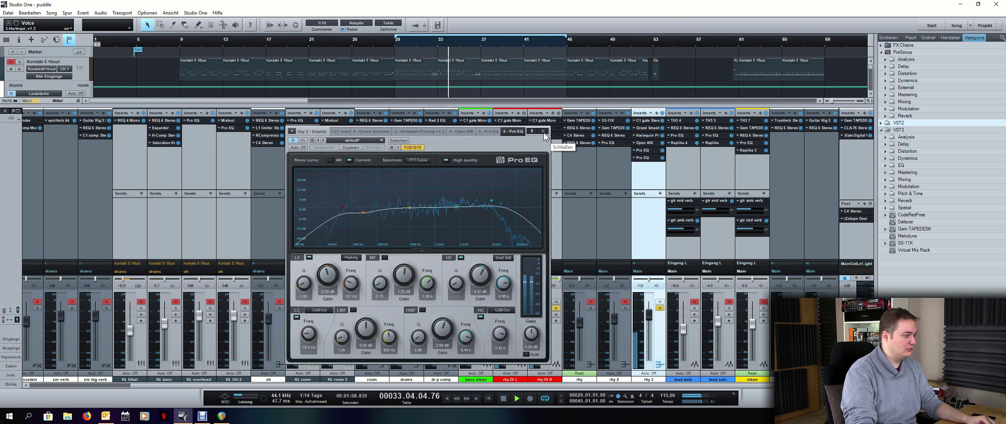
Reopen the Harlequin Preamp on rhy 3 and stop playback
{"action": "left_click", "coordinate": [650, 135]}
{"action": "key", "text": "space"}
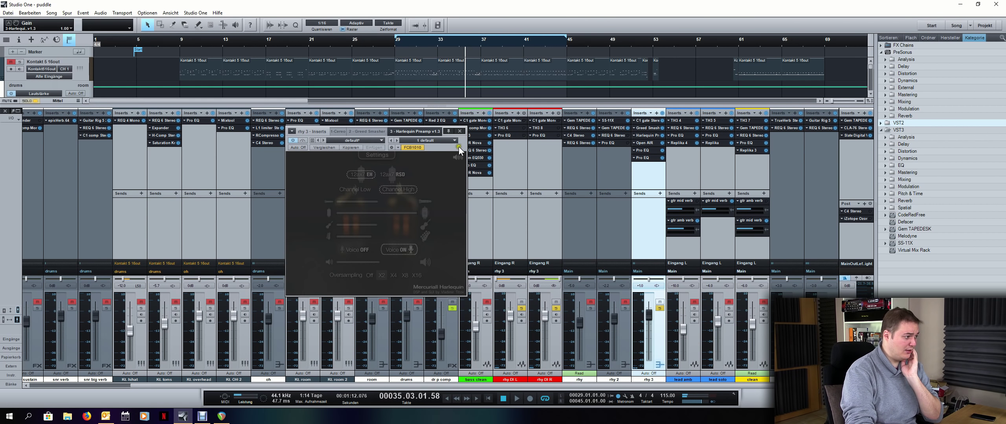
{"action": "mouse_move", "coordinate": [436, 145]}
{"action": "left_mouse_down"}
{"action": "mouse_move", "coordinate": [452, 143]}
{"action": "mouse_move", "coordinate": [442, 147]}
{"action": "left_mouse_up"}
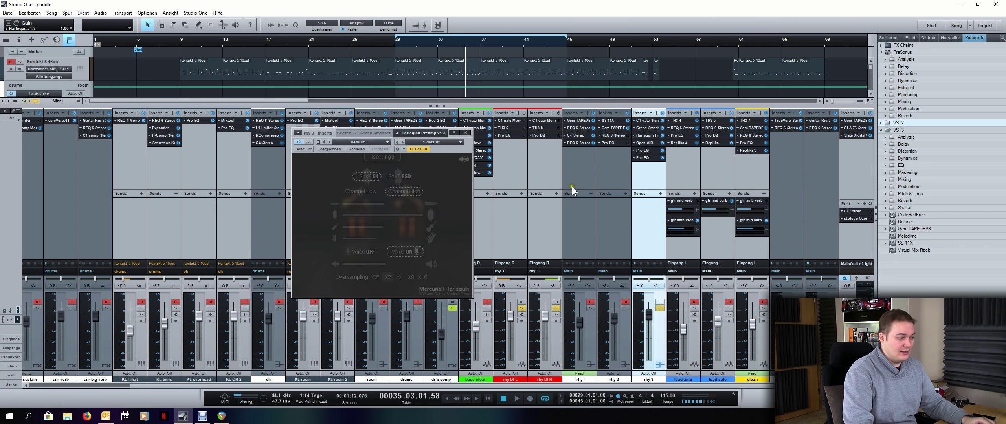
Take the rhy 3 bus out of solo, listen to the full mix from bar 29, and close the Harlequin Preamp
{"action": "left_click", "coordinate": [659, 310]}
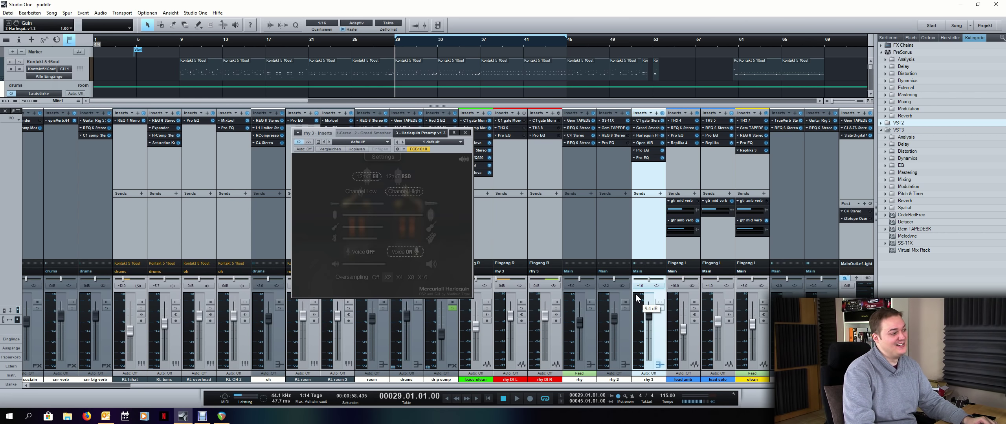
{"action": "key", "text": "space"}
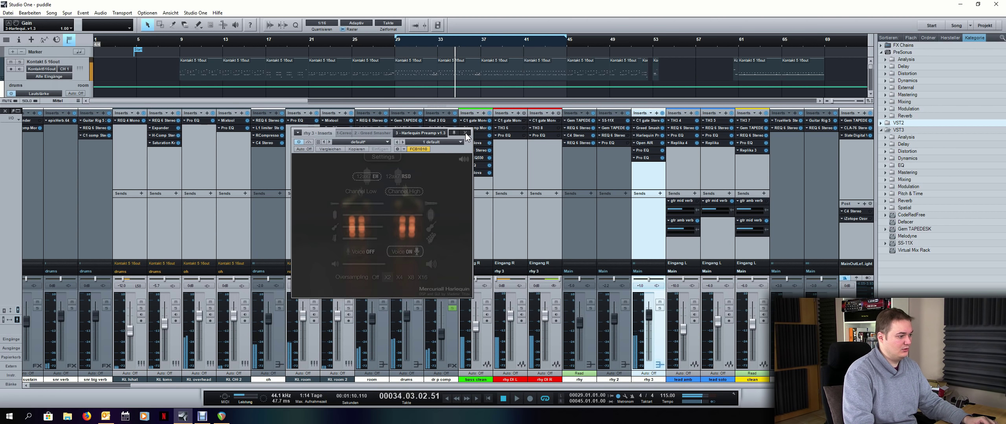
{"action": "left_click", "coordinate": [465, 133]}
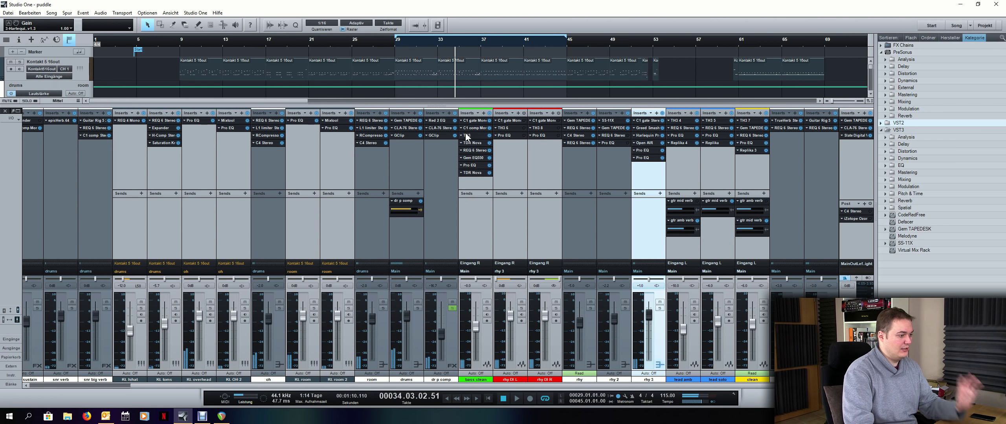
Add a bus for the rhy DI L and rhy DI R tracks and place it directly after rhy 3
{"action": "left_click", "coordinate": [520, 343]}
{"action": "left_click", "coordinate": [550, 342], "text": "shift"}
{"action": "right_click", "coordinate": [553, 341]}
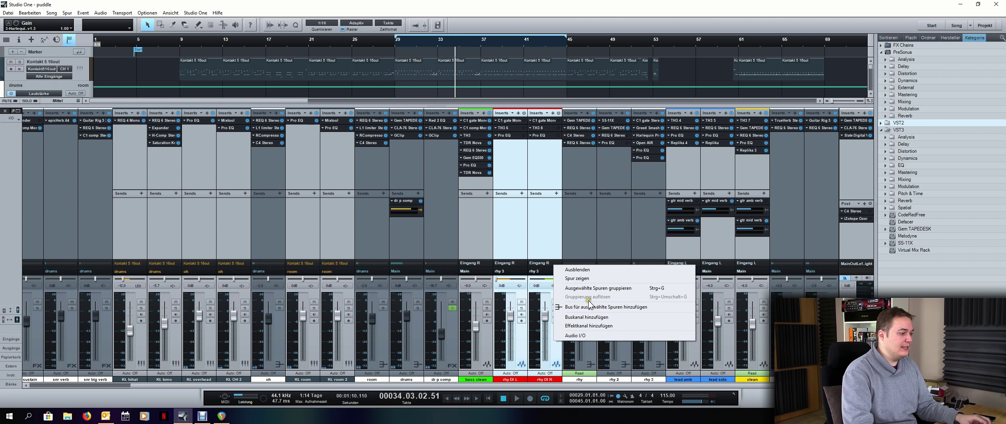
{"action": "left_click", "coordinate": [608, 308]}
{"action": "left_click_drag", "start_coordinate": [591, 348], "coordinate": [692, 354]}
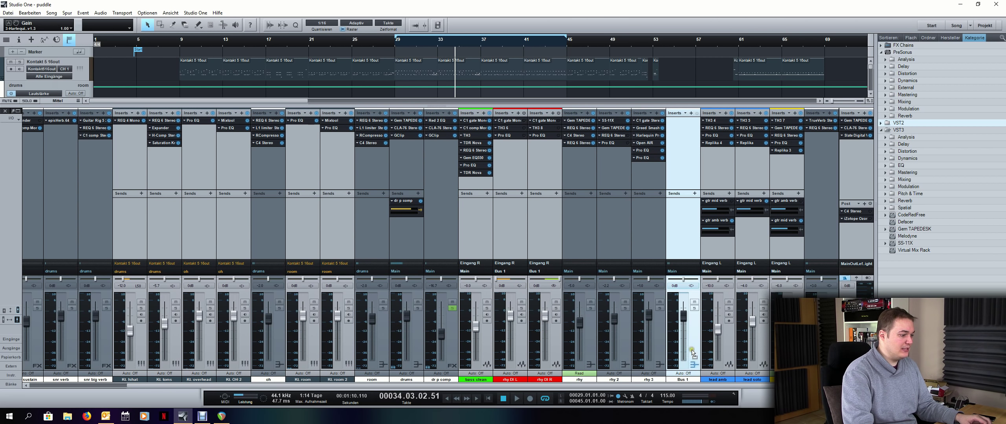
Rename the new bus as rhy 4
{"action": "left_click", "coordinate": [683, 379]}
{"action": "double_click", "coordinate": [684, 380]}
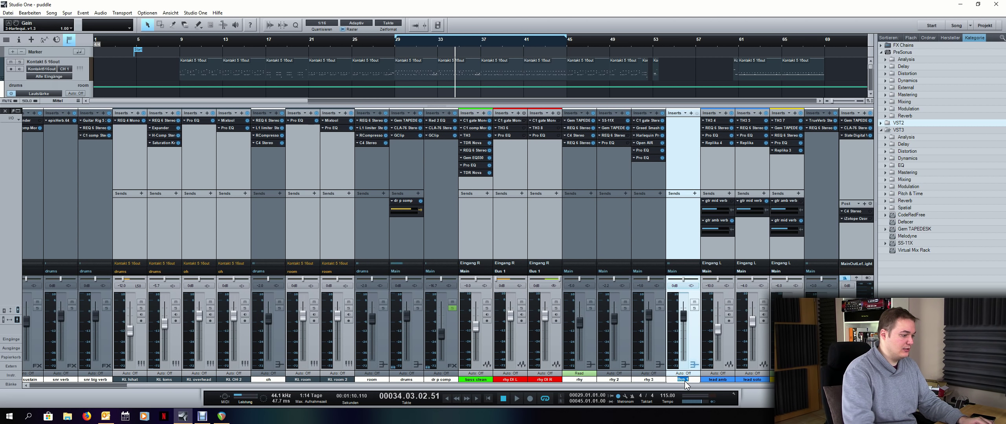
{"action": "type", "text": "rhy 4"}
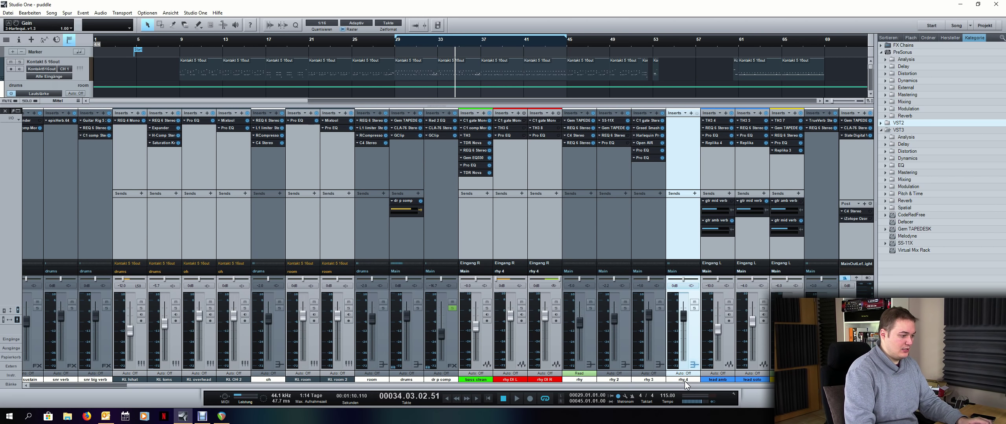
Copy the whole insert chain from the rhy 3 bus to the rhy 4 bus
{"action": "left_click_drag", "start_coordinate": [642, 115], "coordinate": [678, 116]}
{"action": "left_click", "coordinate": [696, 157]}
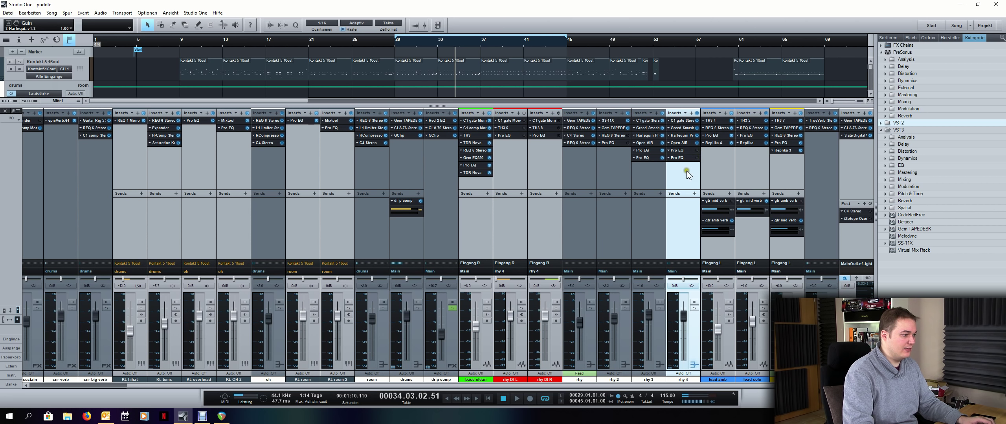
Open the impulse loader of Open AIR on the rhy 4 bus and find the OwnHammer collection in the impulse responses folder
{"action": "left_click", "coordinate": [684, 147]}
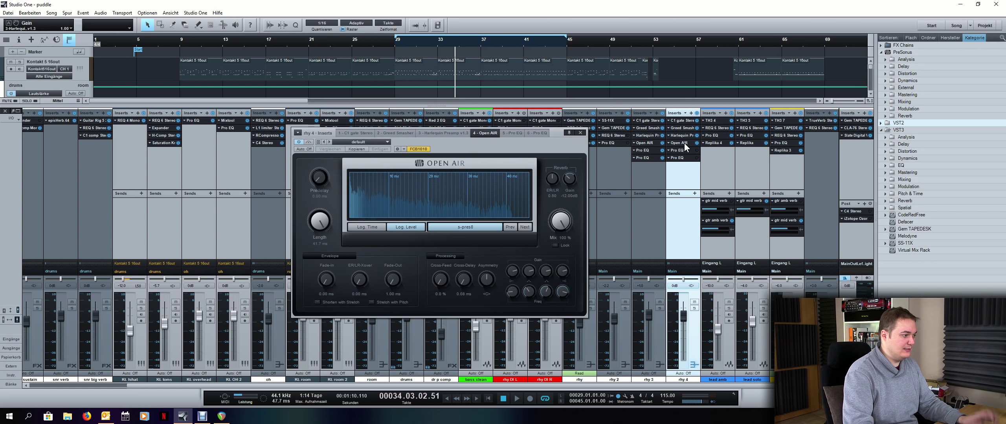
{"action": "left_click", "coordinate": [474, 227]}
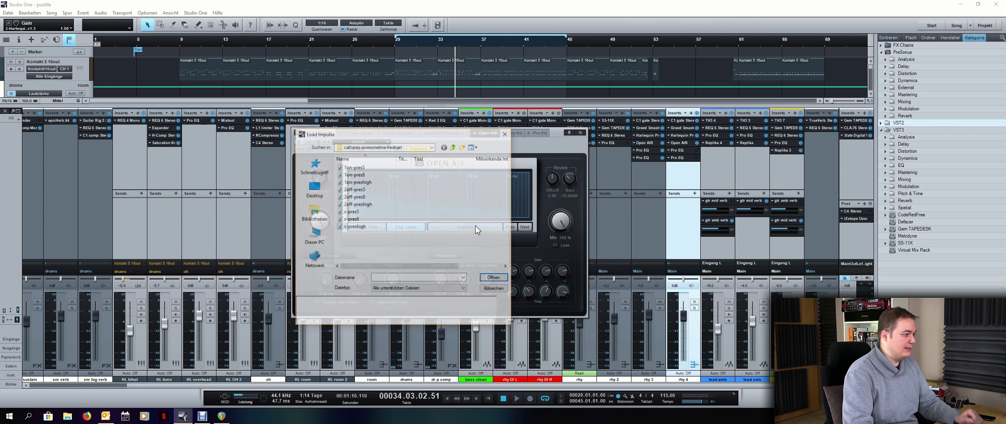
{"action": "left_click", "coordinate": [453, 148]}
{"action": "double_click", "coordinate": [384, 242]}
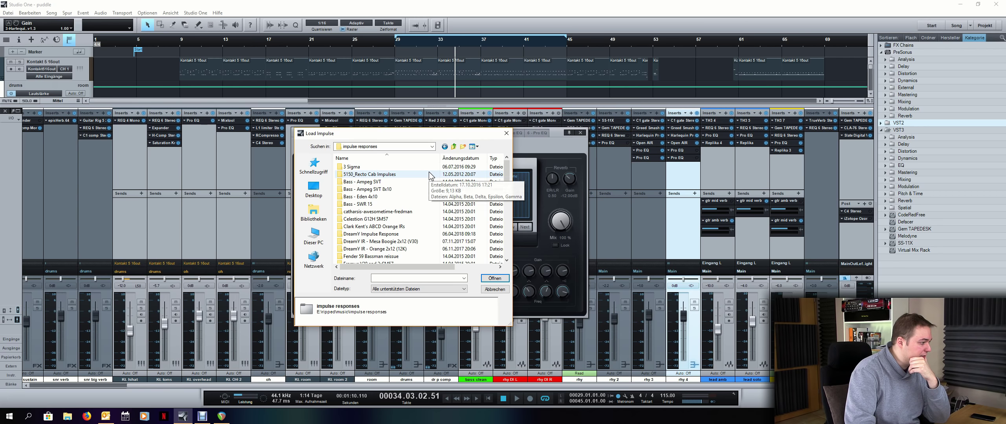
{"action": "scroll", "coordinate": [423, 184], "scroll_direction": "down", "scroll_amount": 3}
{"action": "scroll", "coordinate": [422, 184], "scroll_direction": "down", "scroll_amount": 4}
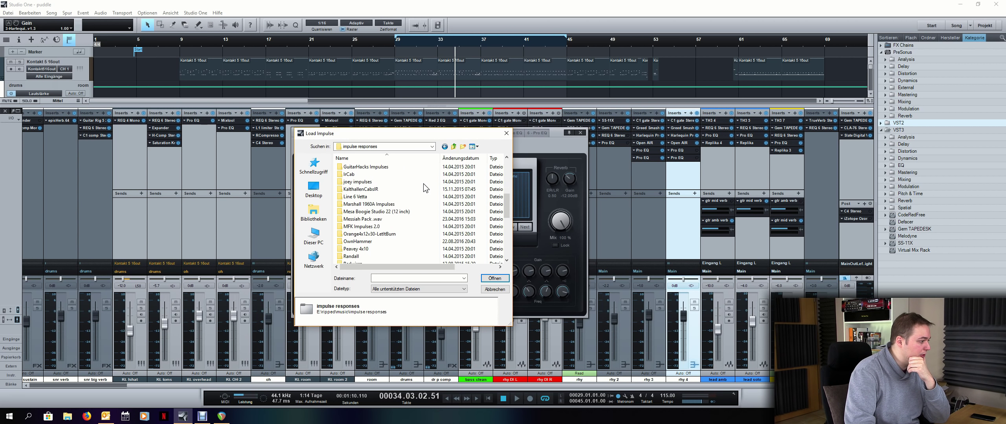
{"action": "scroll", "coordinate": [412, 248], "scroll_direction": "down", "scroll_amount": 1}
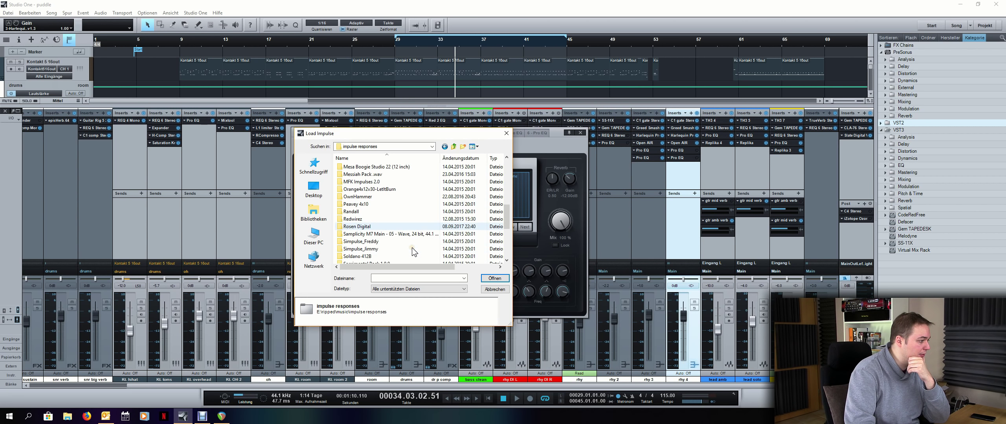
{"action": "left_click", "coordinate": [407, 197]}
{"action": "scroll", "coordinate": [407, 198], "scroll_direction": "up", "scroll_amount": 3}
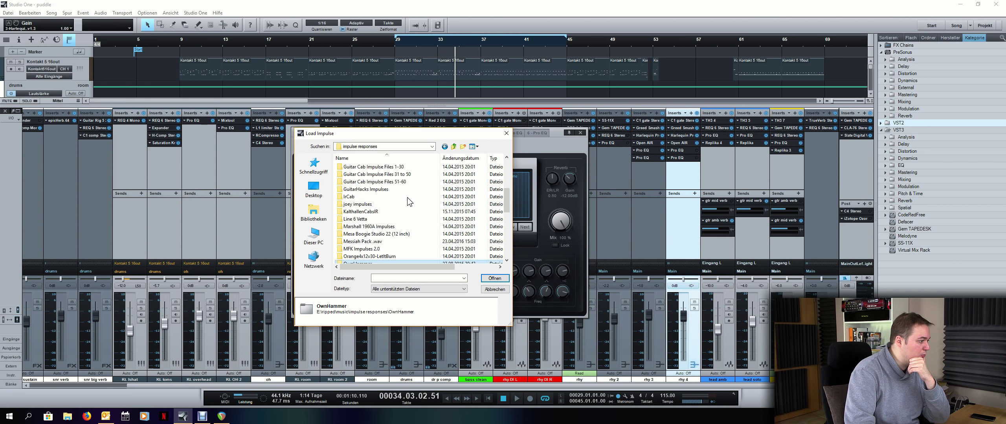
{"action": "scroll", "coordinate": [407, 197], "scroll_direction": "down", "scroll_amount": 1}
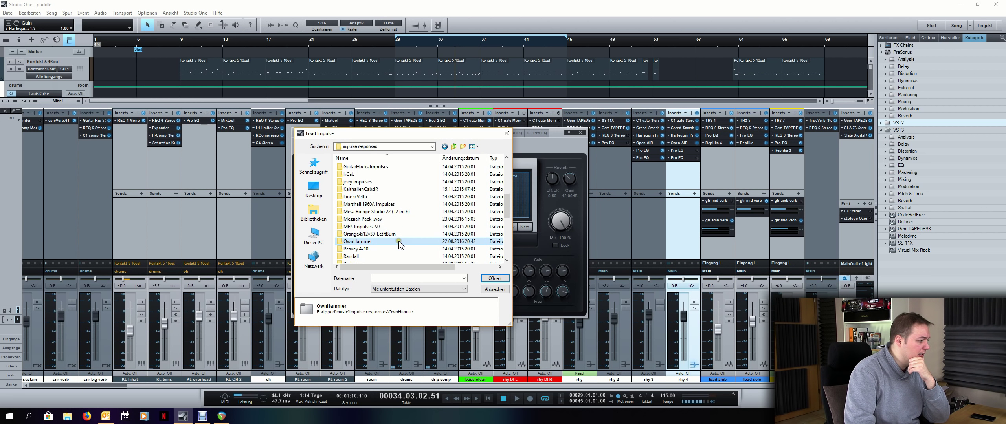
Load the OH 412 ORN V30 impulse from the OwnHammer folder, under Heavy Hitters, Single Cabs, Summary
{"action": "double_click", "coordinate": [398, 242]}
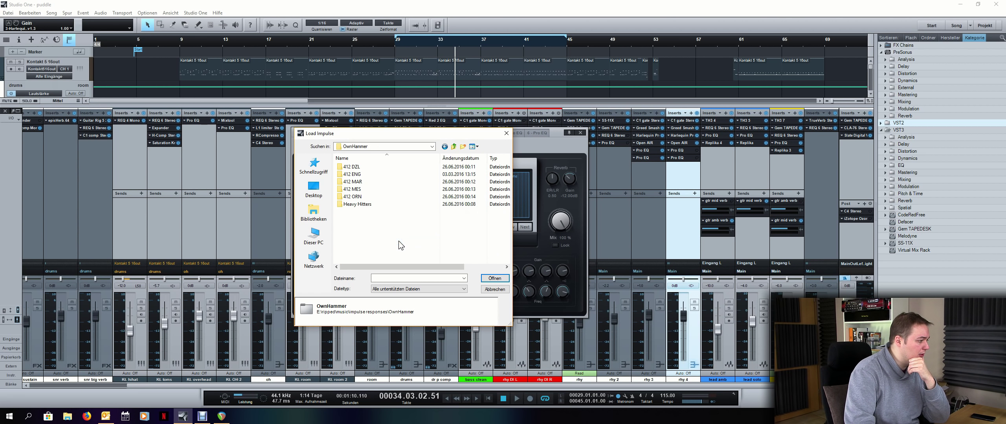
{"action": "double_click", "coordinate": [386, 203]}
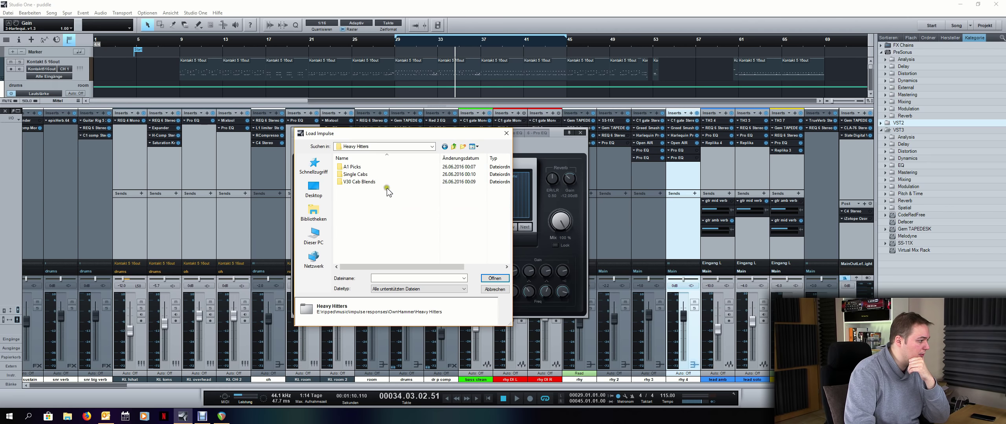
{"action": "double_click", "coordinate": [392, 177]}
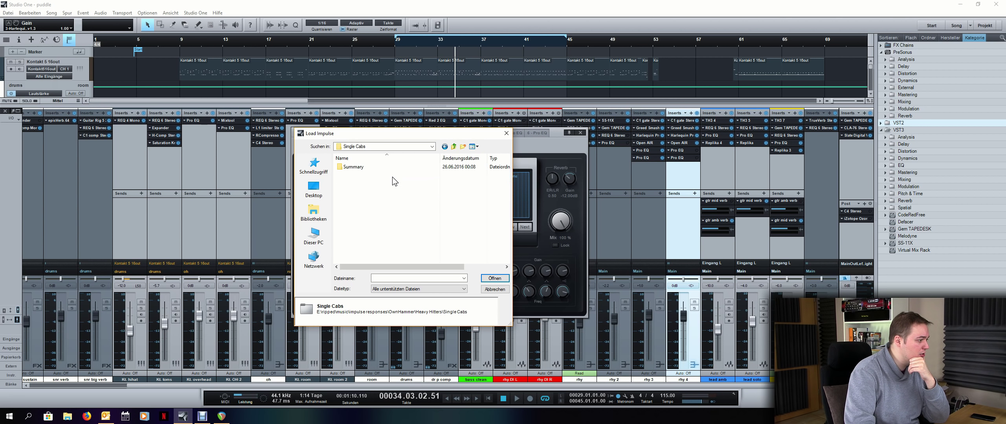
{"action": "double_click", "coordinate": [390, 169]}
{"action": "scroll", "coordinate": [391, 169], "scroll_direction": "down", "scroll_amount": 2}
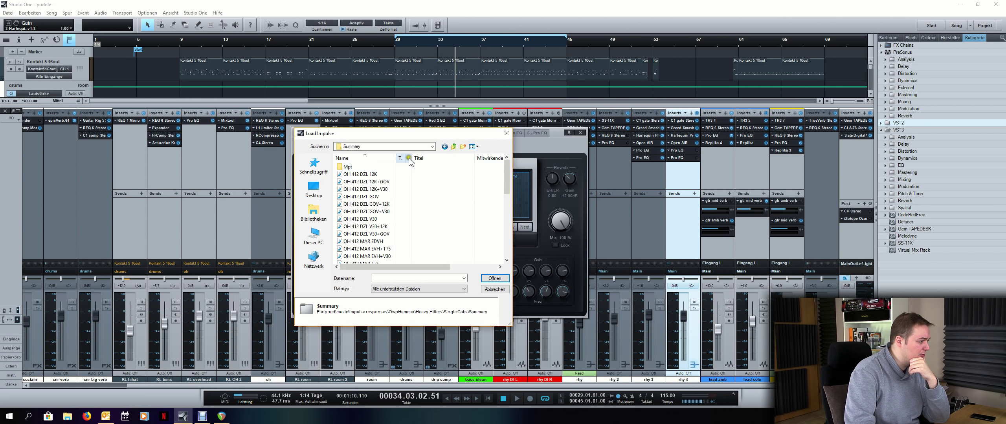
{"action": "scroll", "coordinate": [411, 187], "scroll_direction": "down", "scroll_amount": 5}
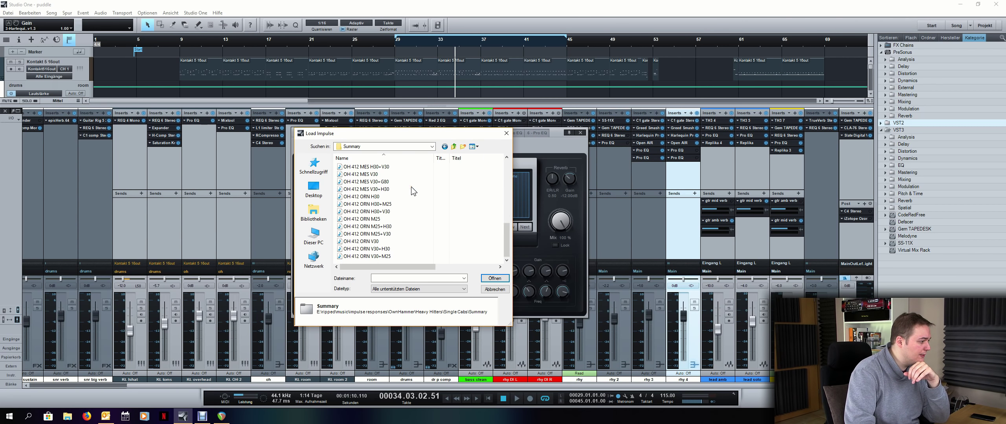
{"action": "double_click", "coordinate": [407, 240]}
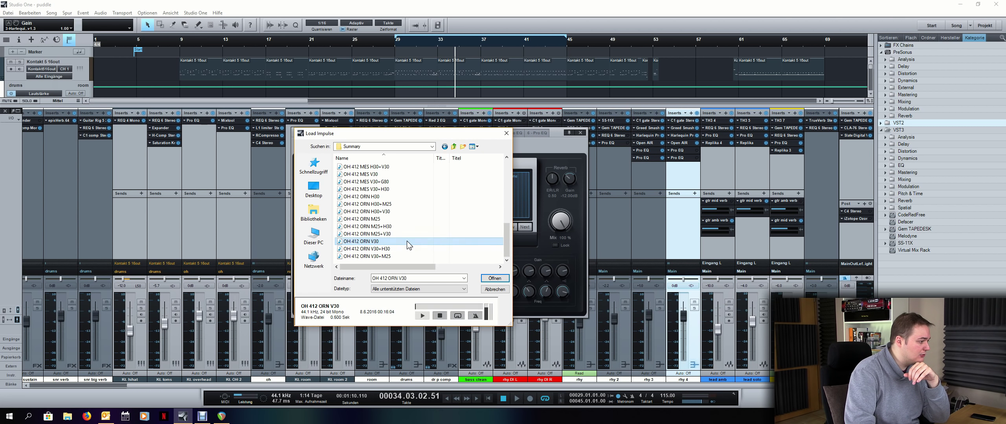
Play the section with the rhy 4 bus soloed and lower its volume to about -1.7 dB
{"action": "key", "text": "space"}
{"action": "left_click", "coordinate": [693, 308]}
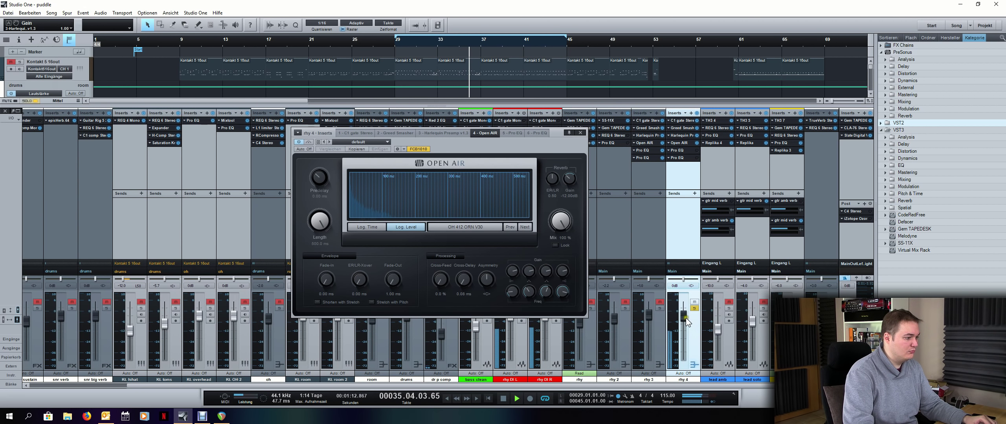
{"action": "left_click_drag", "start_coordinate": [680, 314], "coordinate": [680, 316]}
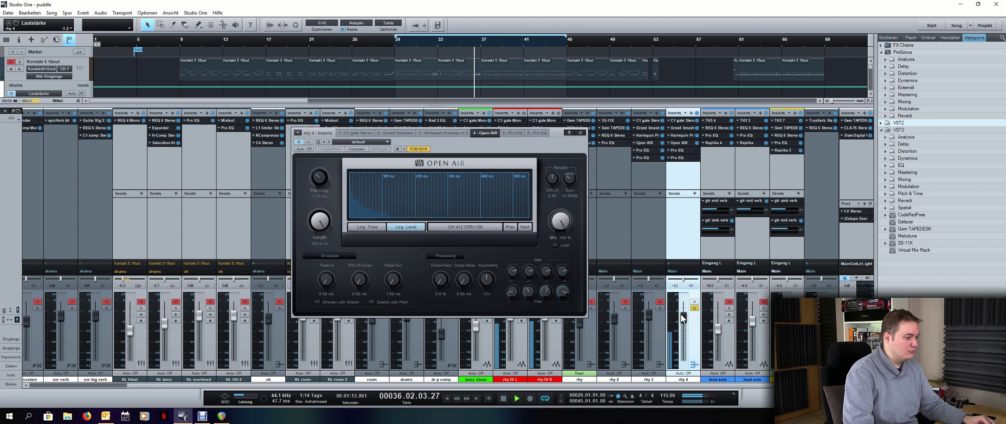
Switch off the HF band in the last Pro EQ on rhy 4, then play the unsoloed mix from bar 29
{"action": "left_click", "coordinate": [685, 157]}
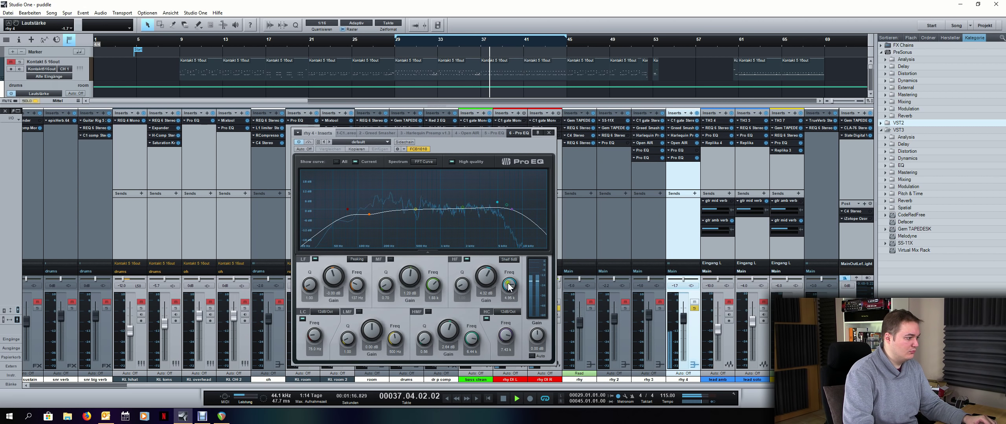
{"action": "left_click", "coordinate": [466, 259]}
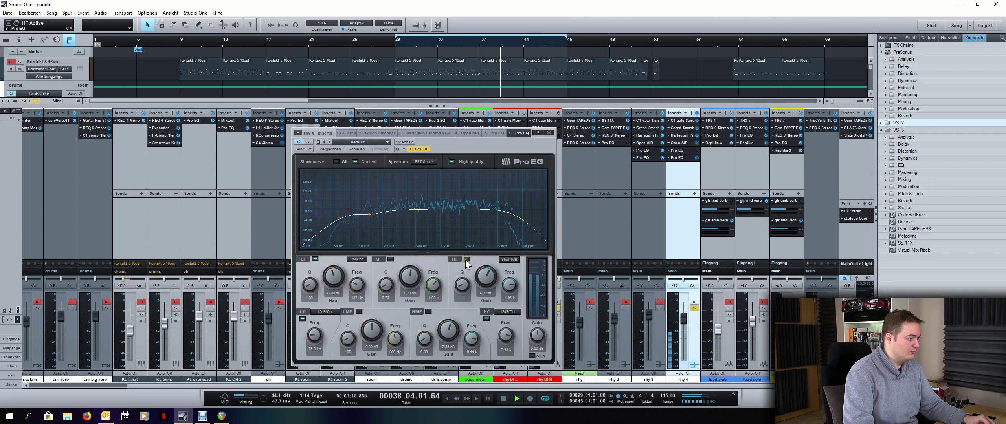
{"action": "left_click", "coordinate": [692, 308]}
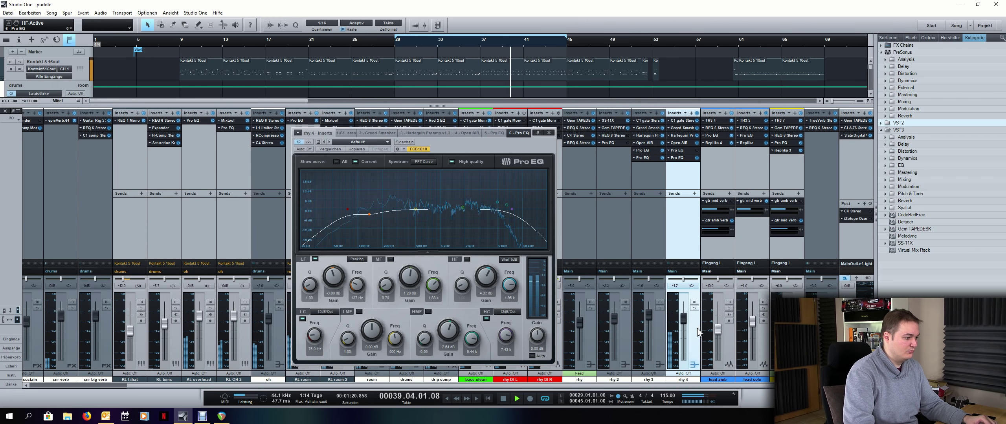
{"action": "key", "text": "KP_1"}
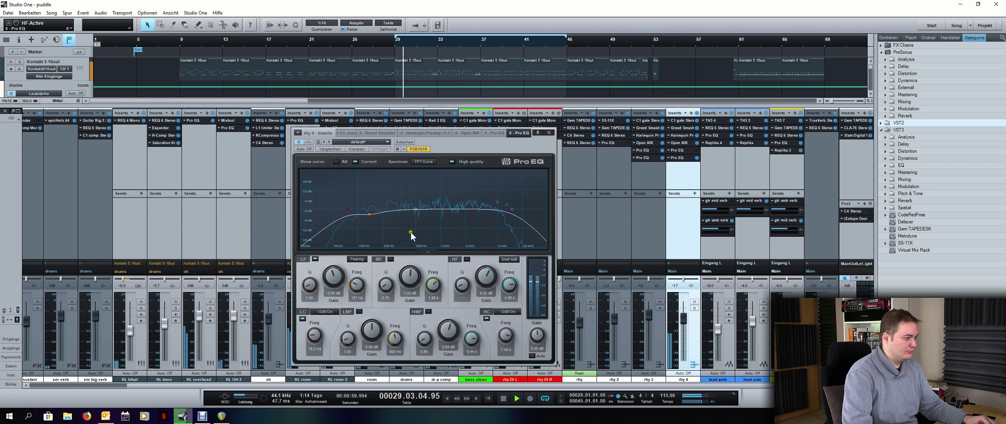
Add a narrow LMF cut of about -5 dB in the rhy 4 Pro EQ and raise the bus volume to about -0.4 dB
{"action": "mouse_move", "coordinate": [414, 209]}
{"action": "left_mouse_down"}
{"action": "mouse_move", "coordinate": [426, 198]}
{"action": "mouse_move", "coordinate": [423, 219]}
{"action": "left_mouse_up"}
{"action": "scroll", "coordinate": [425, 199], "scroll_direction": "up", "scroll_amount": 5}
{"action": "double_click", "coordinate": [422, 218]}
{"action": "left_click", "coordinate": [359, 312]}
{"action": "left_click_drag", "start_coordinate": [370, 335], "coordinate": [371, 332]}
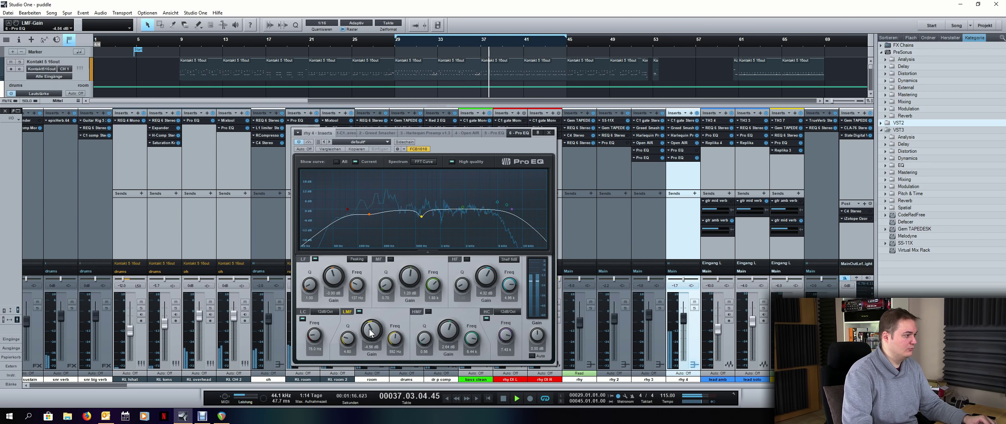
{"action": "left_click_drag", "start_coordinate": [684, 328], "coordinate": [683, 325]}
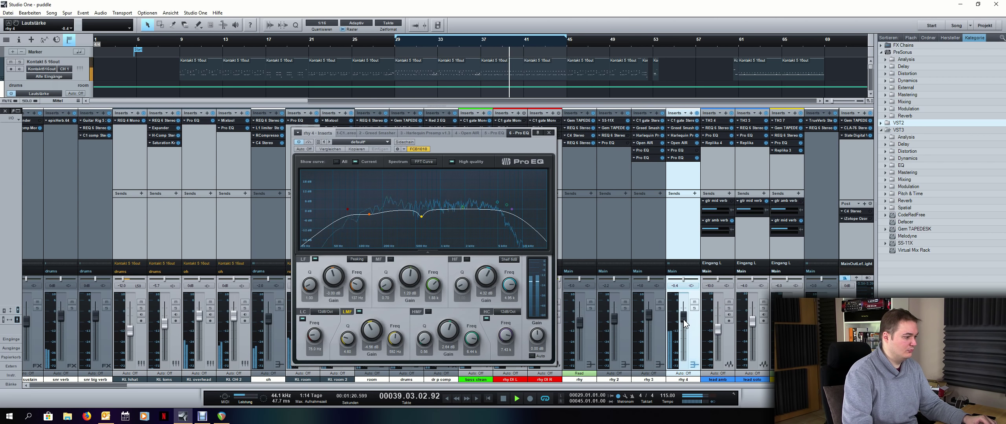
Compare the two buses during playback by routing rhy DI L and rhy DI R to rhy 3 and back to rhy 4
{"action": "left_click_drag", "start_coordinate": [515, 146], "coordinate": [335, 130]}
{"action": "key", "text": "space"}
{"action": "left_click", "coordinate": [522, 330]}
{"action": "left_click", "coordinate": [550, 332], "text": "ctrl"}
{"action": "left_click", "coordinate": [534, 271]}
{"action": "left_click", "coordinate": [550, 322]}
{"action": "key", "text": "space"}
{"action": "left_click", "coordinate": [534, 271]}
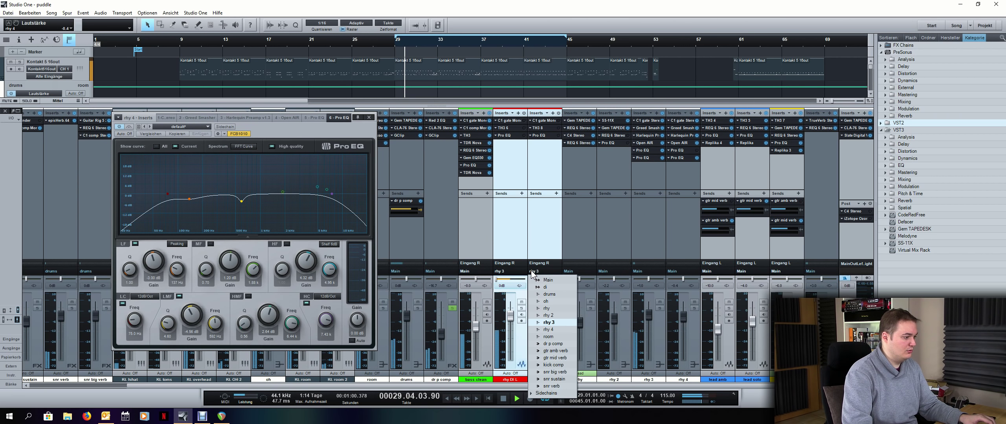
{"action": "left_click", "coordinate": [569, 331]}
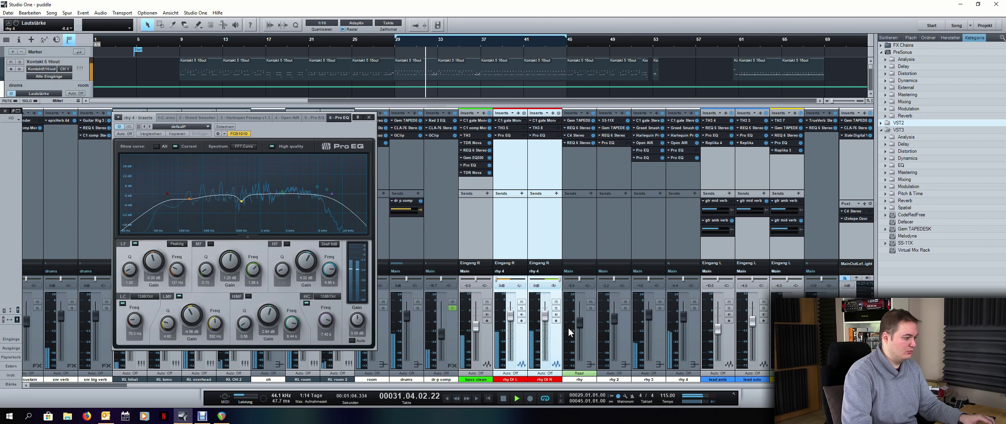
Fine-tune the rhy 4 bus volume to about -0.9 dB against the full mix and stop playback
{"action": "left_click", "coordinate": [689, 322]}
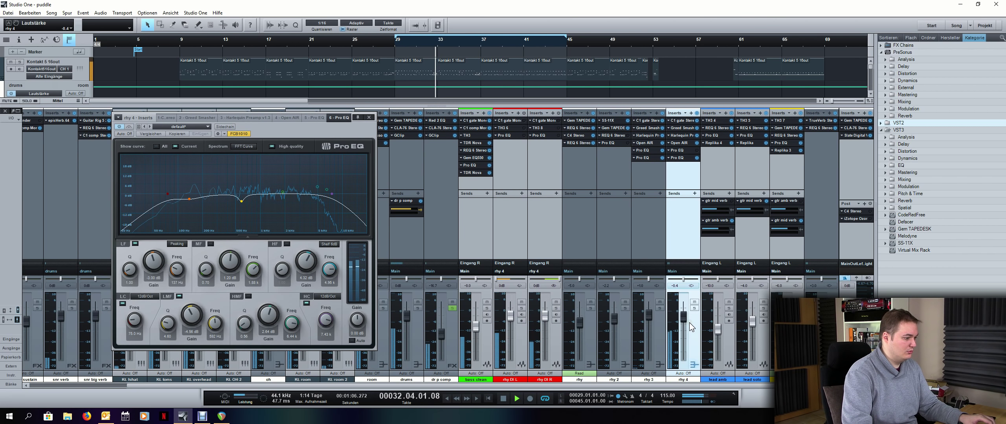
{"action": "scroll", "coordinate": [685, 316], "scroll_direction": "down", "scroll_amount": 1}
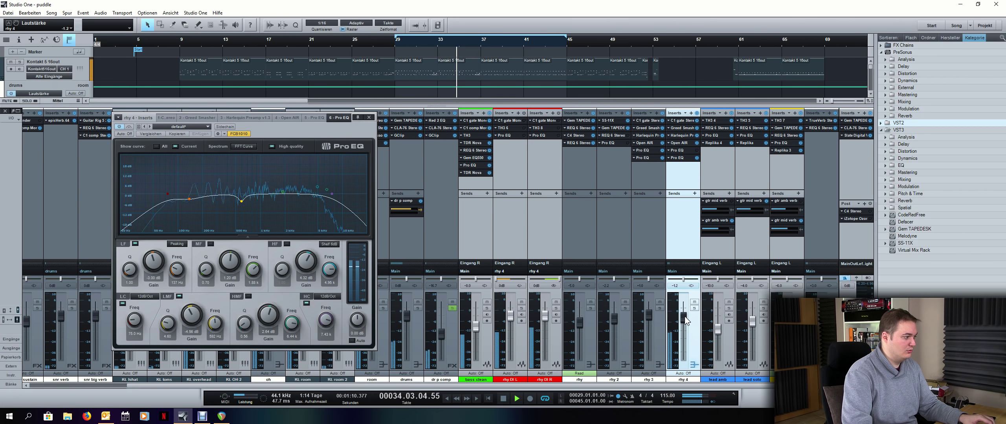
{"action": "scroll", "coordinate": [684, 316], "scroll_direction": "up", "scroll_amount": 1}
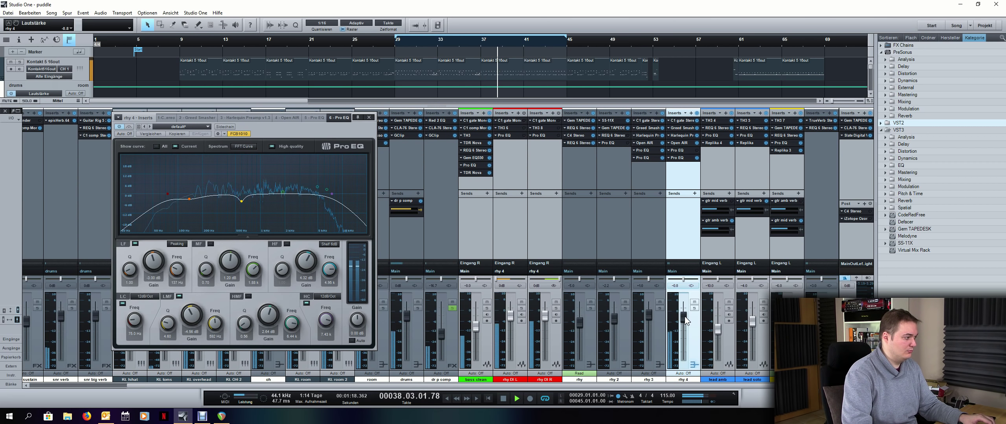
{"action": "key", "text": "space"}
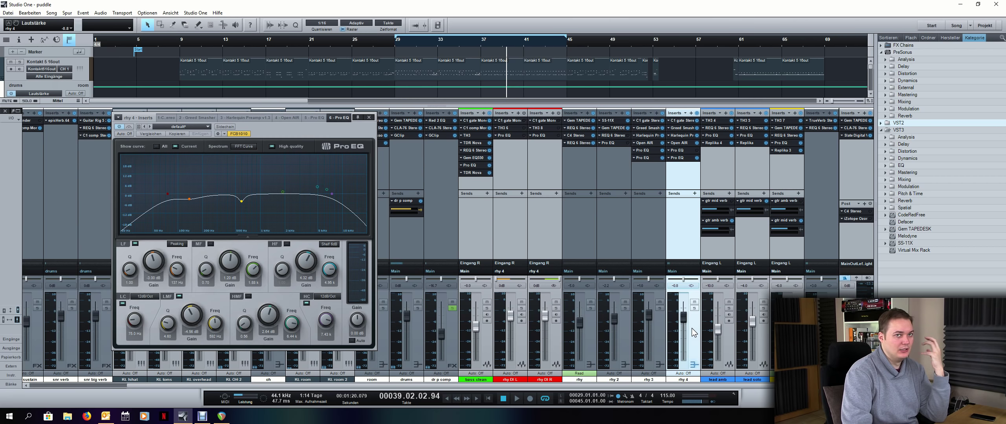
Reopen the impulse loader of Open AIR on the rhy 4 bus and go back up to the impulse responses folder
{"action": "left_click", "coordinate": [665, 346]}
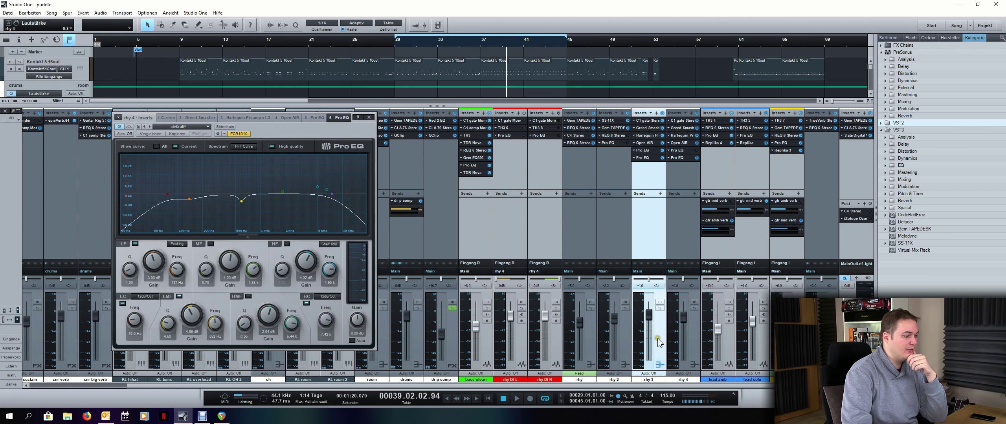
{"action": "left_click", "coordinate": [688, 184]}
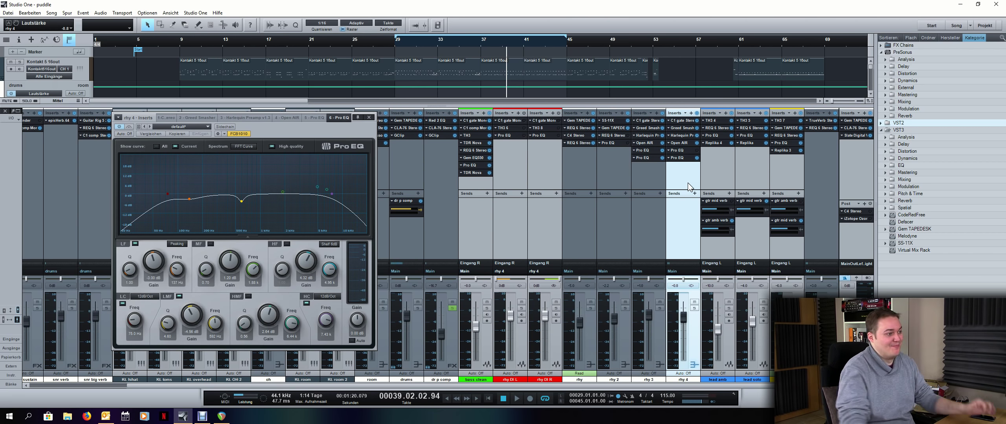
{"action": "left_click", "coordinate": [682, 142]}
{"action": "left_click_drag", "start_coordinate": [349, 141], "coordinate": [462, 162]}
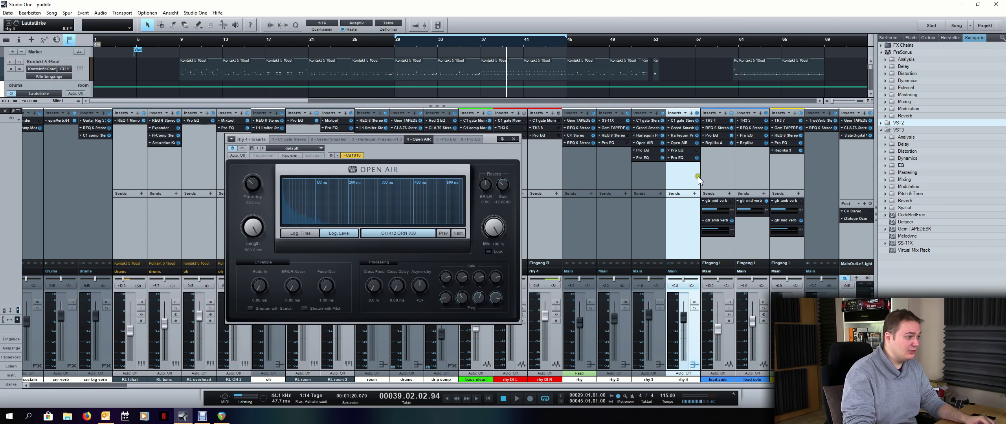
{"action": "left_click", "coordinate": [404, 234]}
{"action": "left_click", "coordinate": [388, 153]}
{"action": "left_click", "coordinate": [388, 152]}
{"action": "left_click", "coordinate": [388, 153]}
{"action": "left_click", "coordinate": [388, 153]}
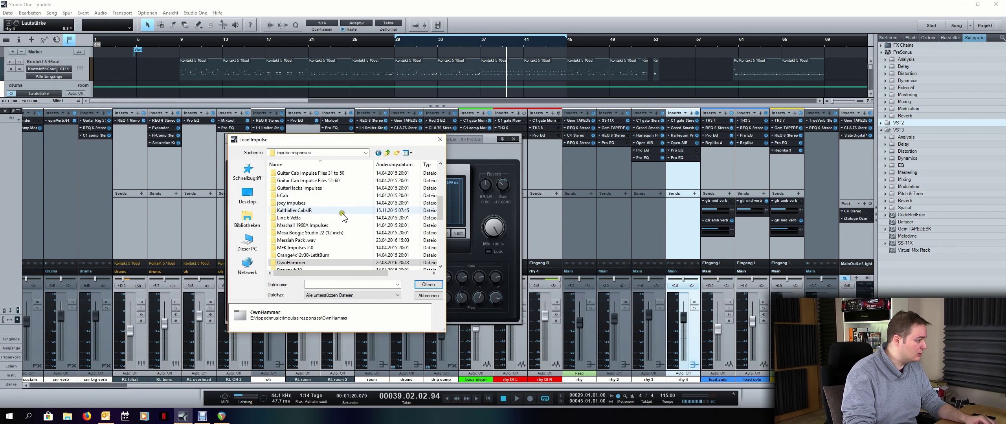
Load the Marshall 1960 Vintage 1 wav impulse from the Rosen Digital 4x12 folder into Open AIR on rhy 4
{"action": "scroll", "coordinate": [341, 215], "scroll_direction": "down", "scroll_amount": 3}
{"action": "double_click", "coordinate": [332, 222]}
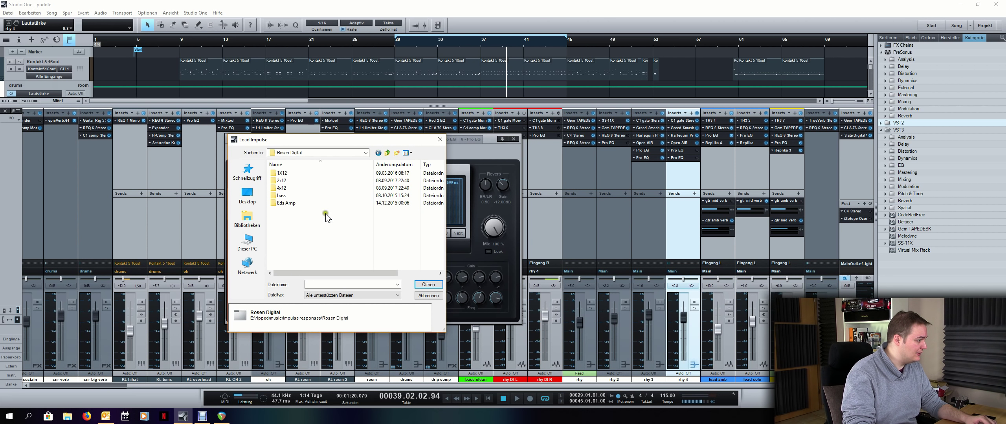
{"action": "double_click", "coordinate": [311, 186]}
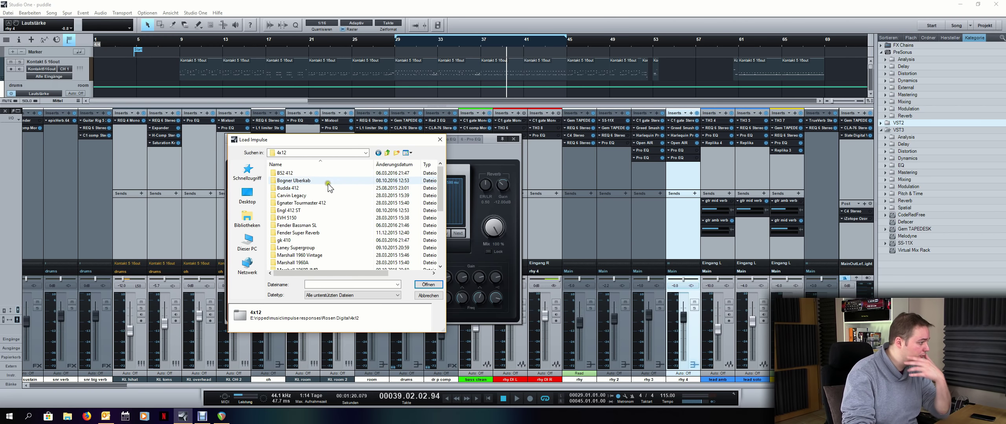
{"action": "scroll", "coordinate": [354, 189], "scroll_direction": "down", "scroll_amount": 1}
{"action": "scroll", "coordinate": [353, 191], "scroll_direction": "down", "scroll_amount": 2}
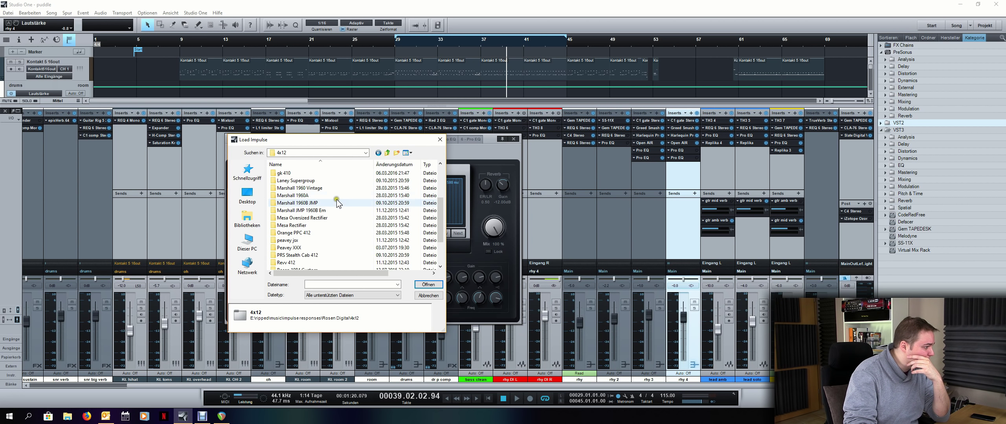
{"action": "left_click", "coordinate": [342, 190]}
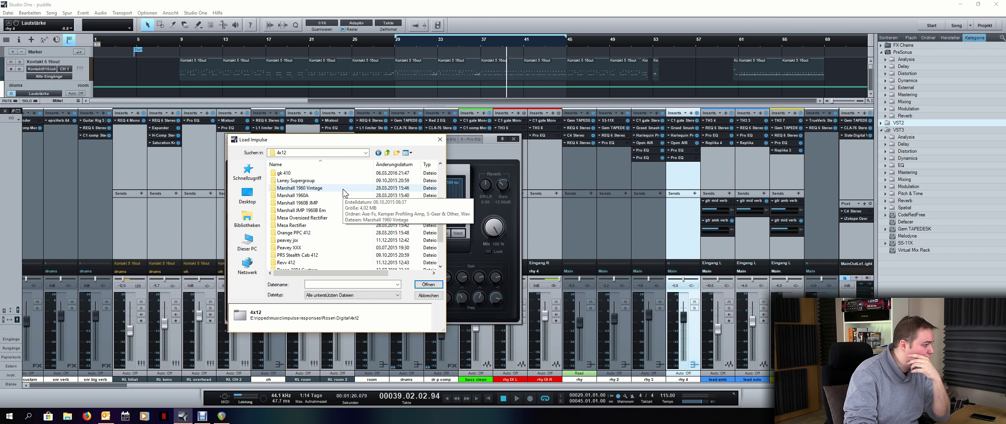
{"action": "double_click", "coordinate": [343, 188]}
{"action": "double_click", "coordinate": [331, 196]}
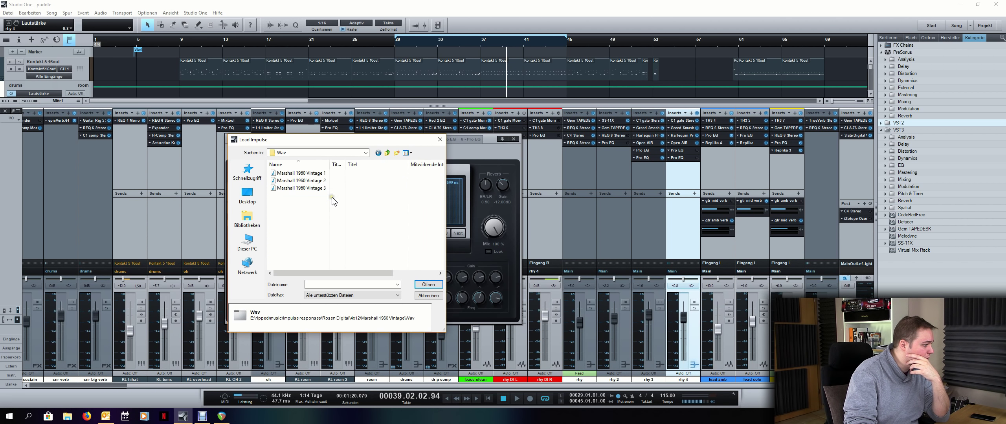
{"action": "double_click", "coordinate": [335, 172]}
Solo the rhy 4 bus during playback and compare the Marshall 1960 Vintage impulses, ending on Vintage 3
{"action": "key", "text": "space"}
{"action": "left_click", "coordinate": [693, 309]}
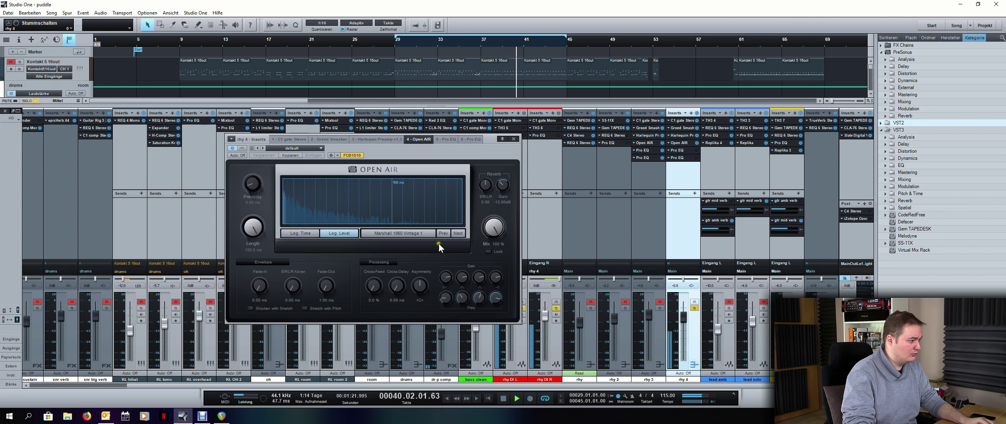
{"action": "left_click", "coordinate": [457, 232]}
{"action": "left_click", "coordinate": [457, 232]}
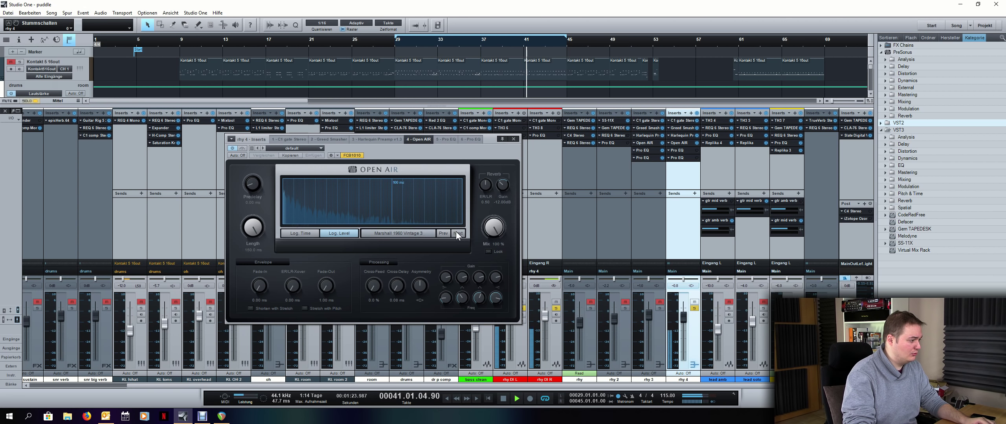
{"action": "left_click", "coordinate": [443, 234]}
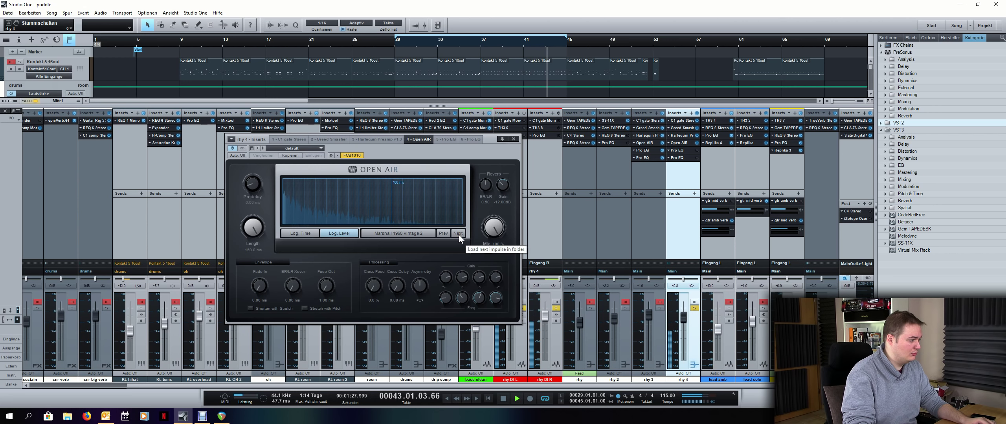
{"action": "left_click", "coordinate": [459, 234]}
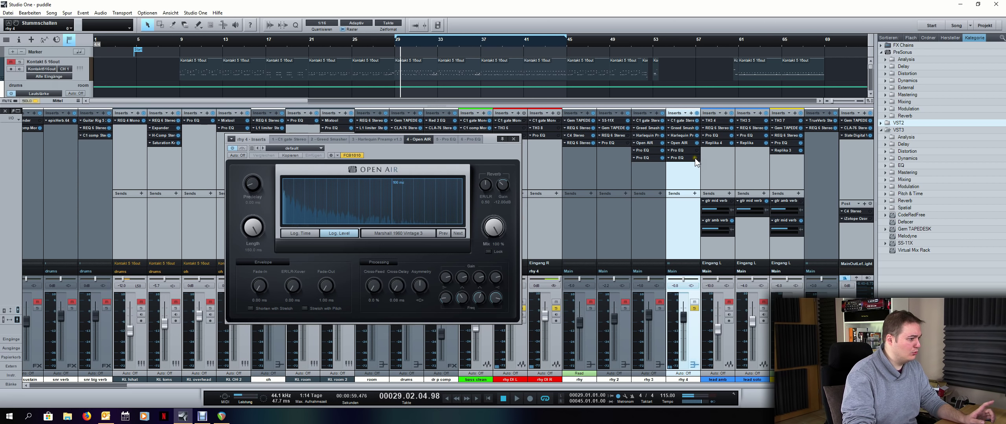
Unsolo the rhy 4 bus, reset its volume to 0 dB against the full mix and stop playback
{"action": "left_click", "coordinate": [695, 309]}
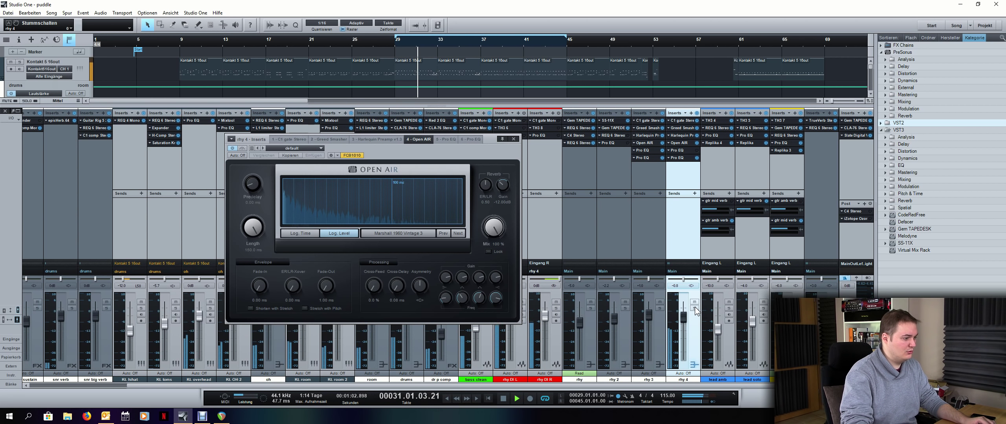
{"action": "left_click", "coordinate": [683, 317], "text": "ctrl"}
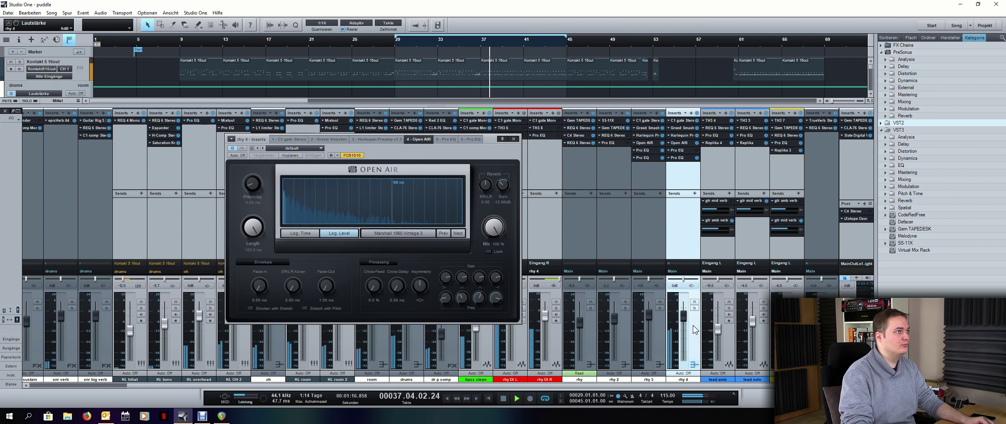
{"action": "key", "text": "space"}
Load the third Mesa Oversized Rectifier wav impulse into Open AIR on rhy 4 and audition it briefly in the mix
{"action": "left_click", "coordinate": [407, 236]}
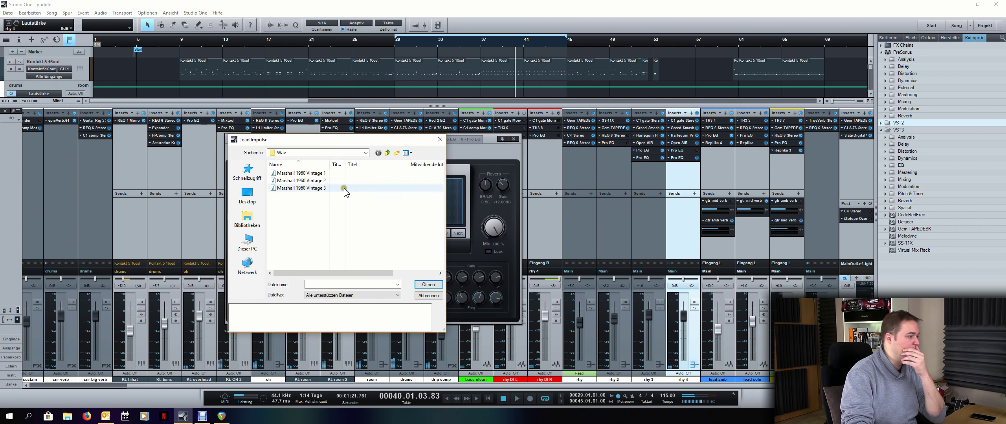
{"action": "left_click", "coordinate": [388, 153]}
{"action": "left_click", "coordinate": [387, 153]}
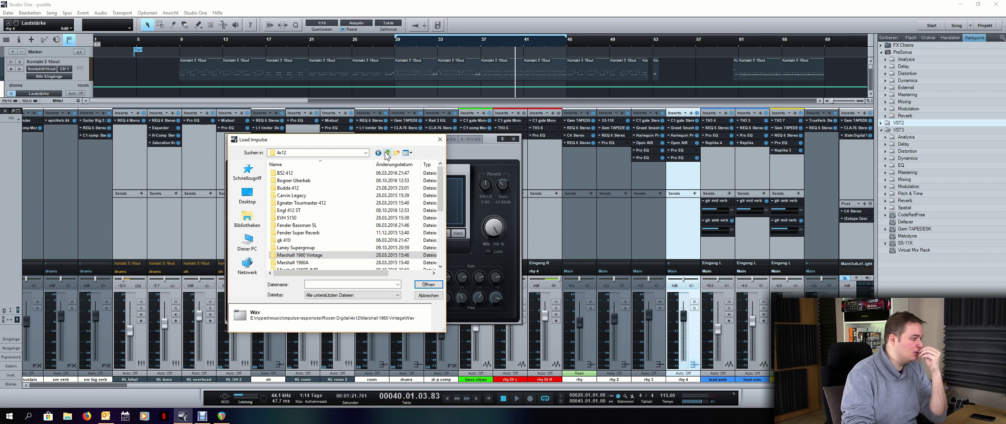
{"action": "scroll", "coordinate": [330, 217], "scroll_direction": "down", "scroll_amount": 1}
{"action": "scroll", "coordinate": [328, 231], "scroll_direction": "down", "scroll_amount": 2}
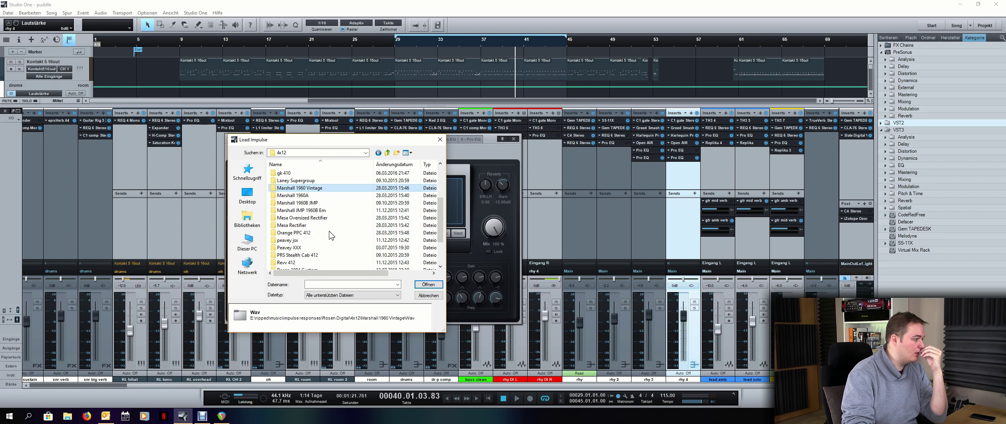
{"action": "left_click", "coordinate": [326, 219]}
{"action": "double_click", "coordinate": [327, 219]}
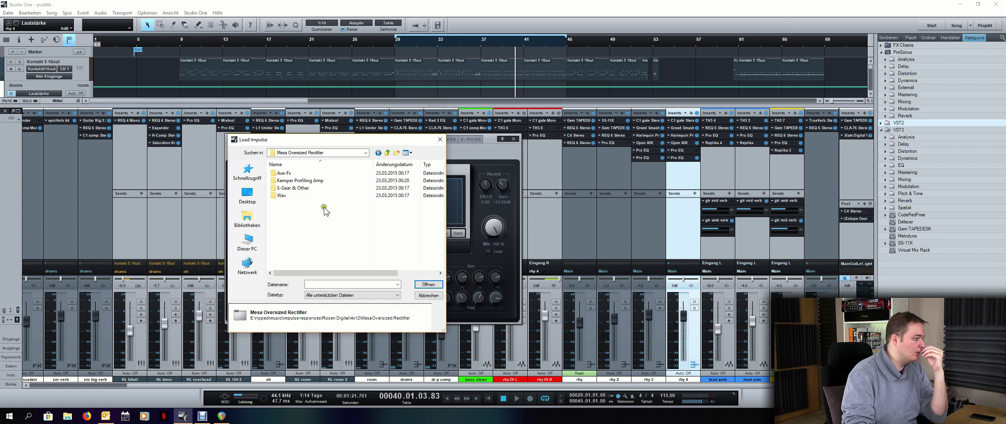
{"action": "double_click", "coordinate": [316, 195]}
{"action": "double_click", "coordinate": [319, 188]}
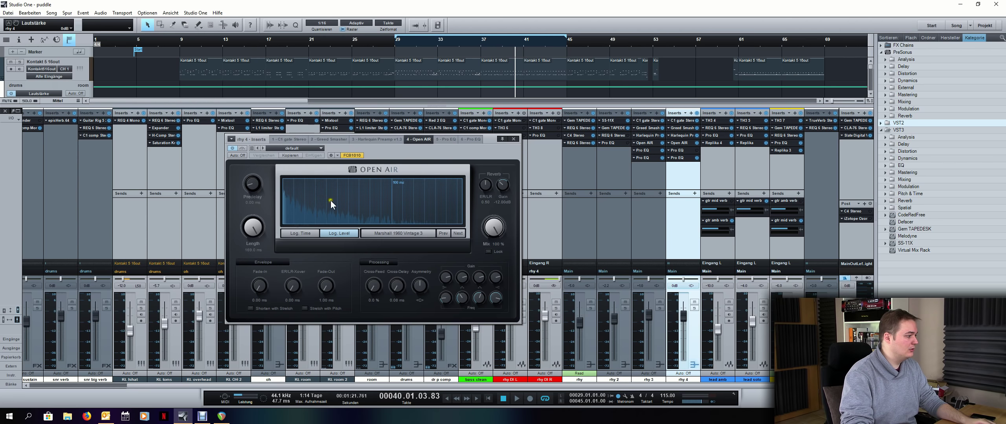
{"action": "key", "text": "space"}
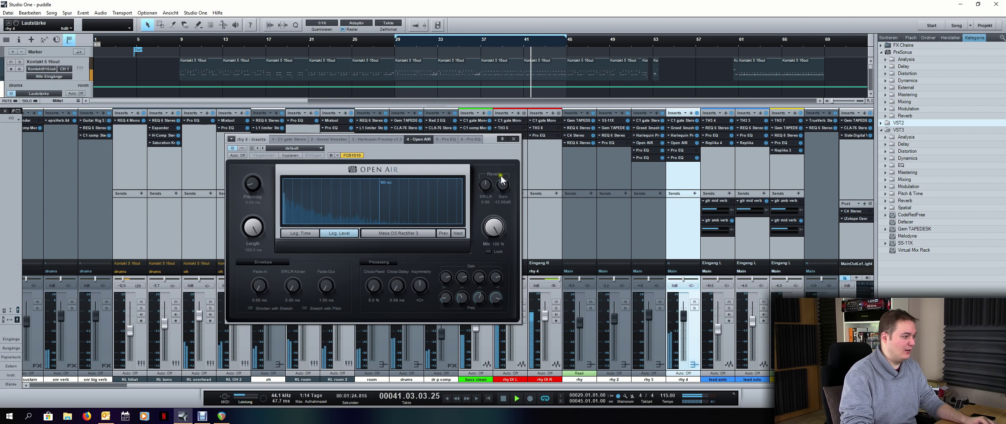
{"action": "key", "text": "space"}
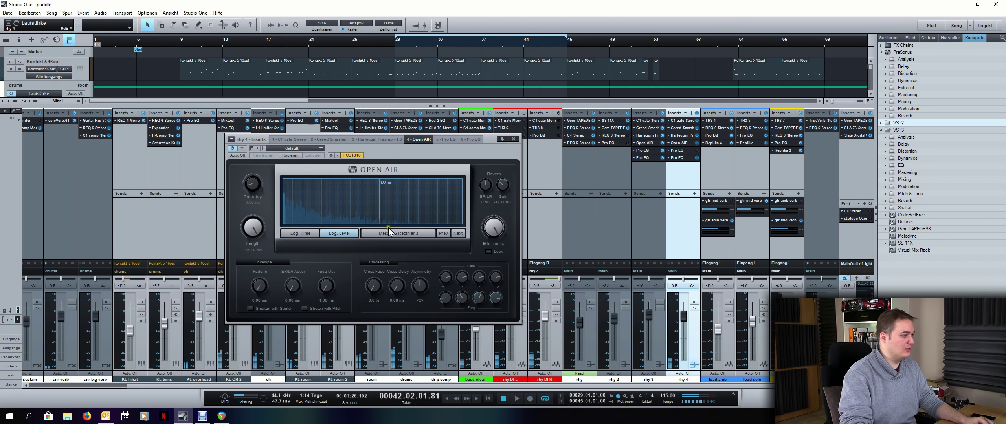
Replace the rhy 4 cabinet impulse with Budda 412 3 from the Budda 412 wav folder
{"action": "left_click", "coordinate": [386, 233]}
{"action": "left_click", "coordinate": [389, 153]}
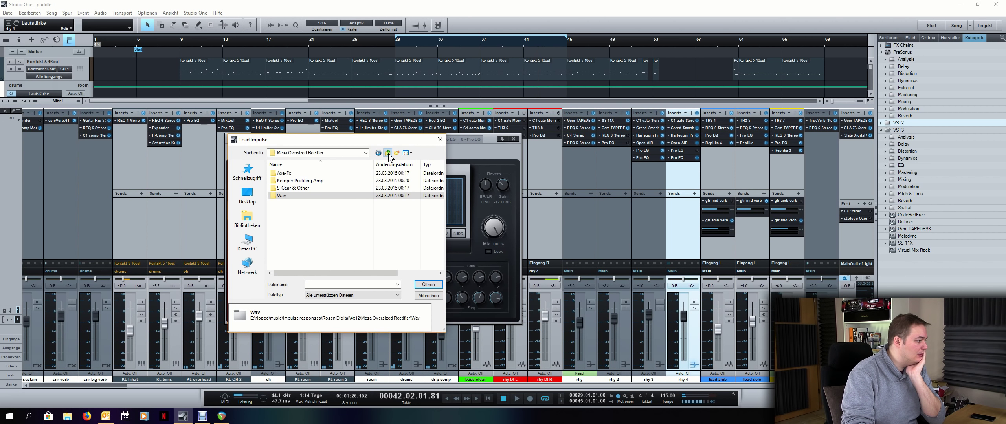
{"action": "left_click", "coordinate": [388, 153]}
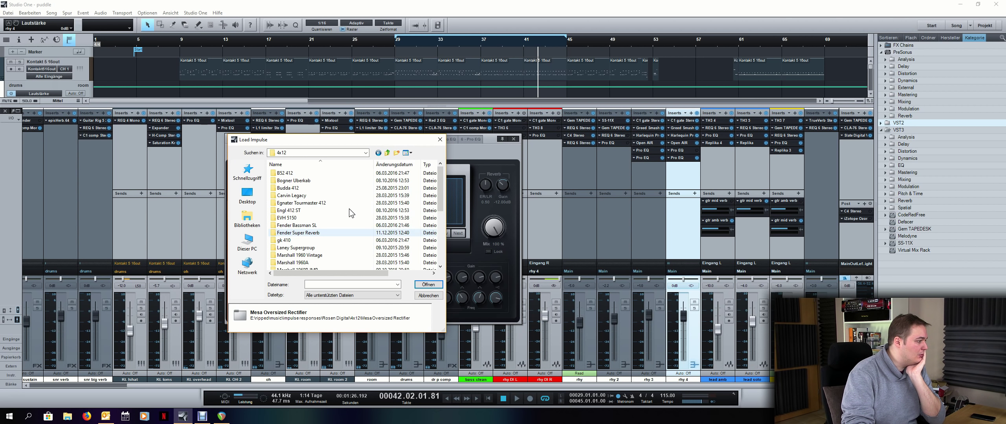
{"action": "double_click", "coordinate": [311, 189]}
{"action": "double_click", "coordinate": [306, 196]}
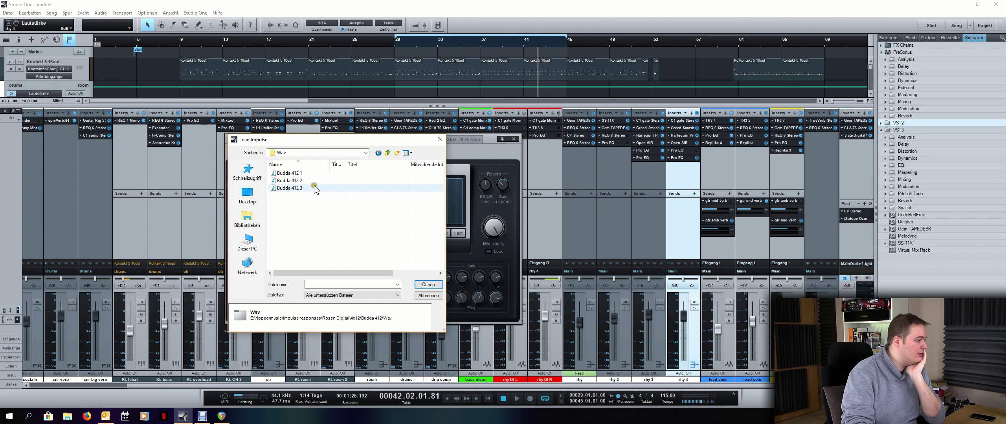
{"action": "double_click", "coordinate": [314, 188]}
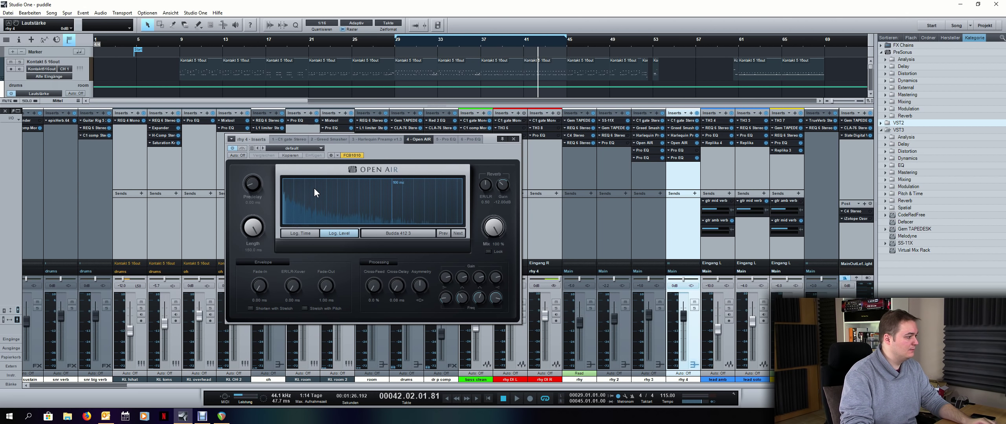
Listen to the Budda impulse in the full mix, close the Open AIR window and stop playback
{"action": "key", "text": "space"}
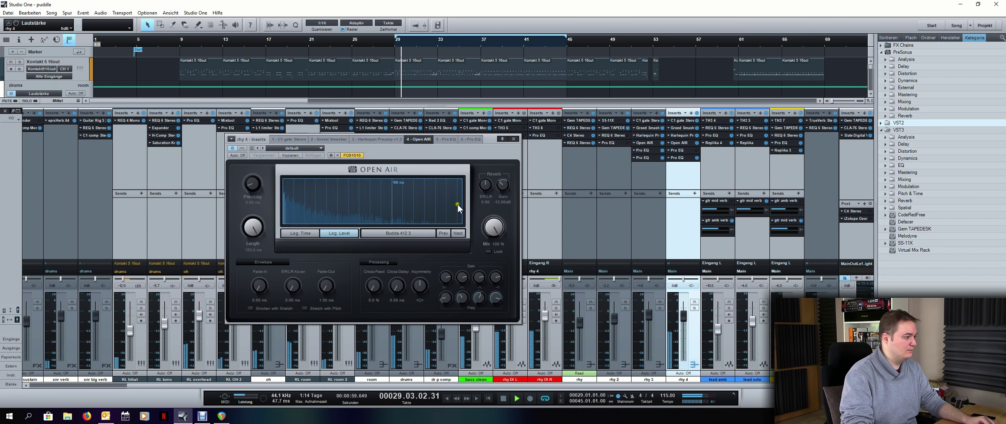
{"action": "left_click_drag", "start_coordinate": [506, 153], "coordinate": [470, 147]}
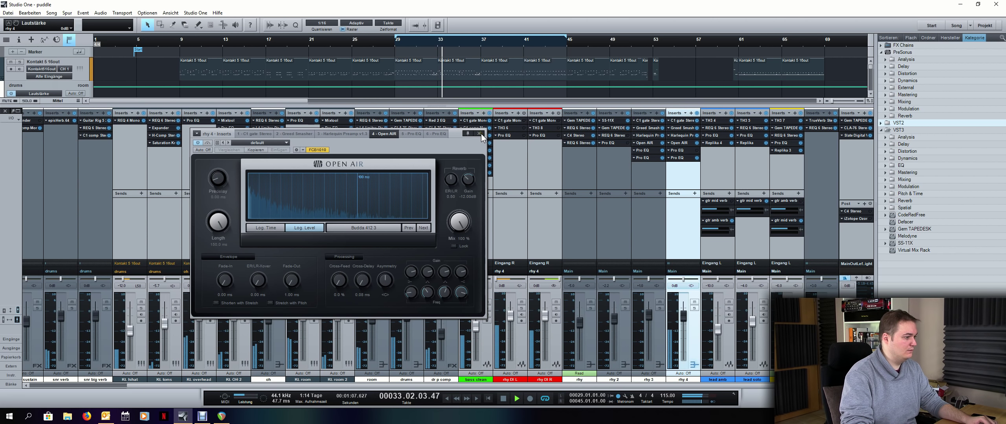
{"action": "left_click", "coordinate": [481, 134]}
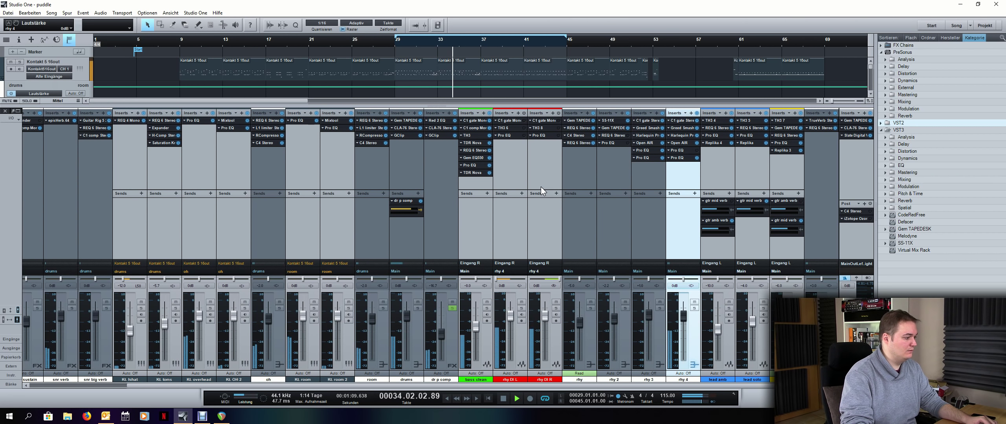
{"action": "key", "text": "space"}
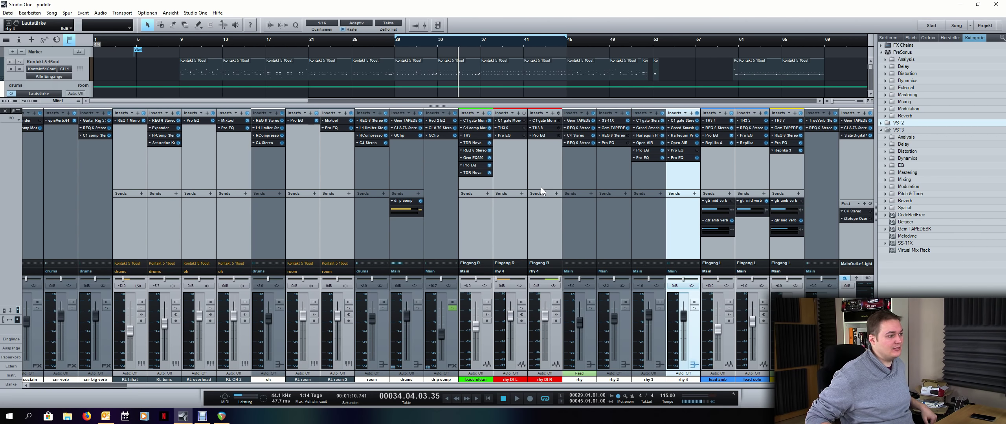
Select the rhy 3 bus, view its Harlequin Preamp settings and close the plug-in window
{"action": "left_click", "coordinate": [652, 180]}
{"action": "left_click", "coordinate": [682, 179]}
{"action": "left_click", "coordinate": [657, 183]}
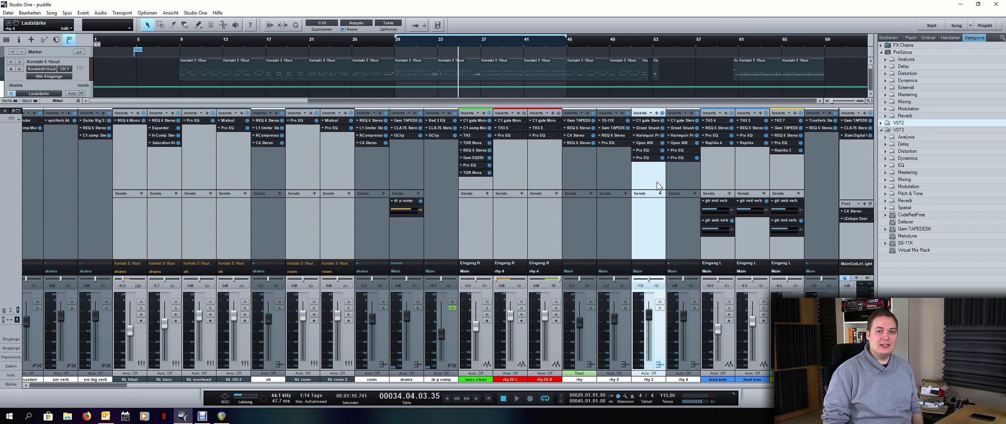
{"action": "left_click", "coordinate": [634, 125]}
{"action": "left_click", "coordinate": [645, 136]}
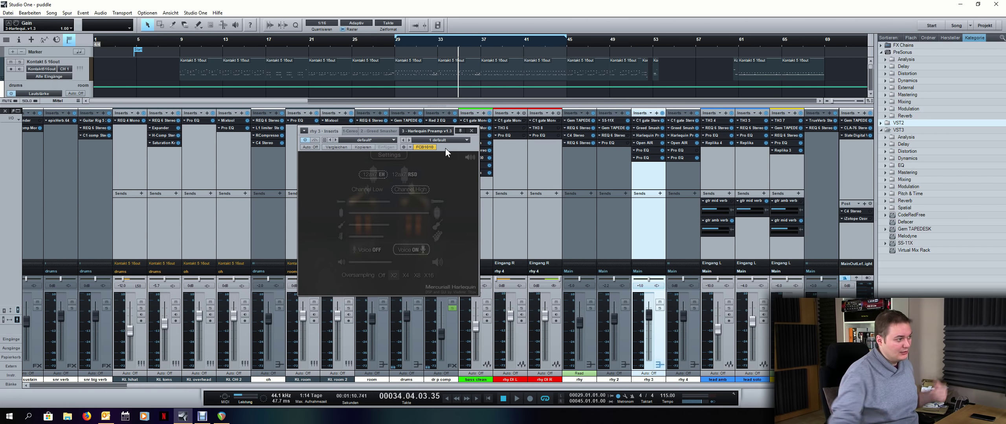
{"action": "left_click_drag", "start_coordinate": [441, 146], "coordinate": [443, 158]}
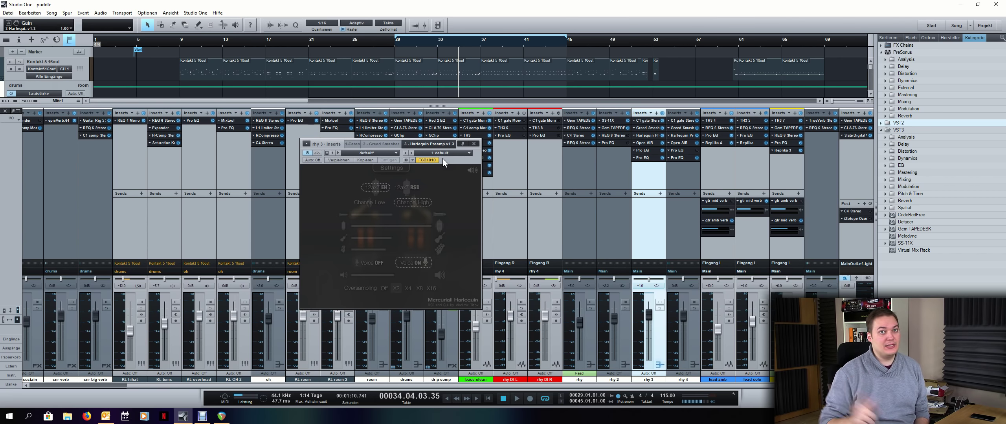
{"action": "left_click", "coordinate": [474, 143]}
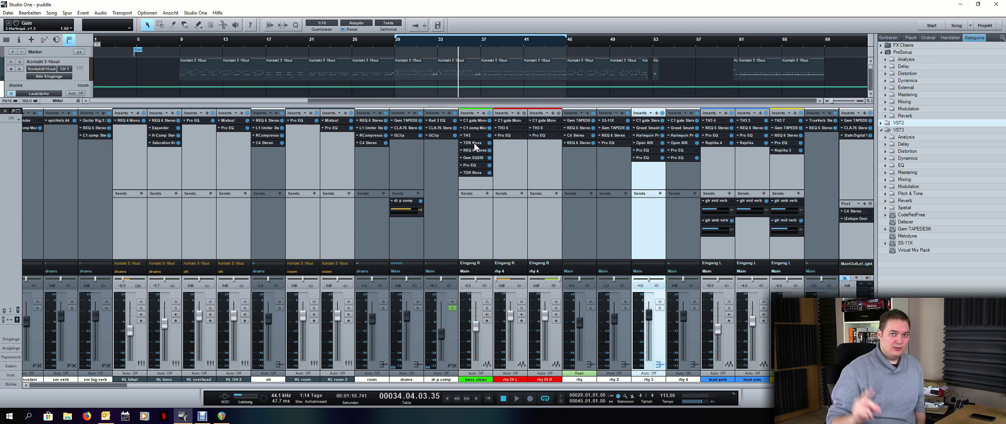